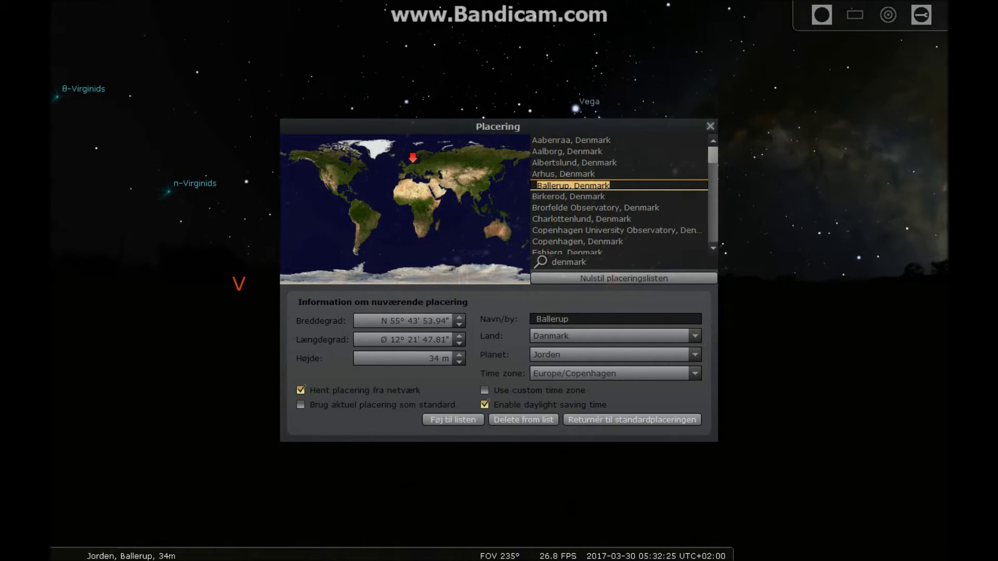
- Close the location window and watch the sunrise over the eastern horizon from Ballerup
{"action": "key", "text": "F6"}
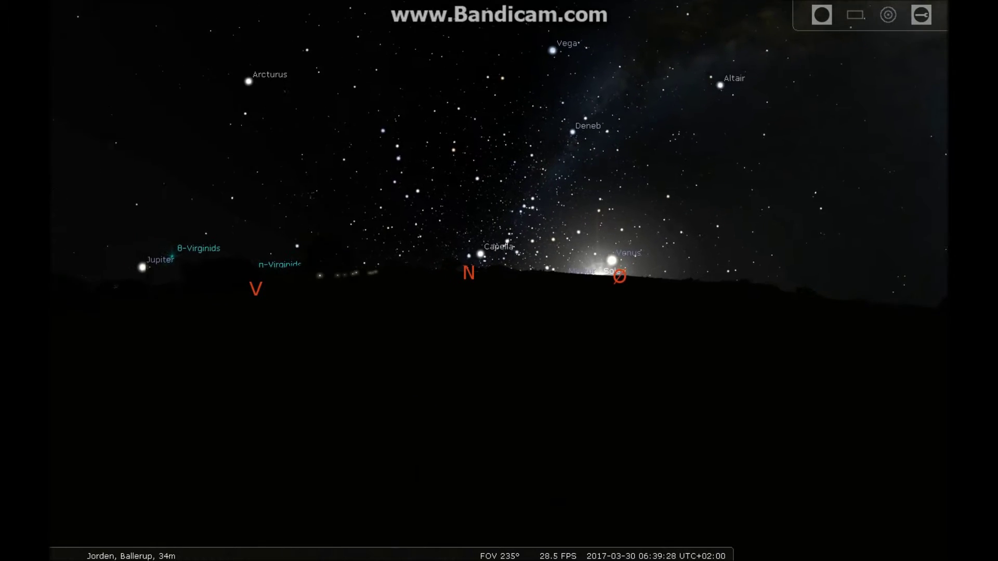
{"action": "left_click", "coordinate": [375, 446]}
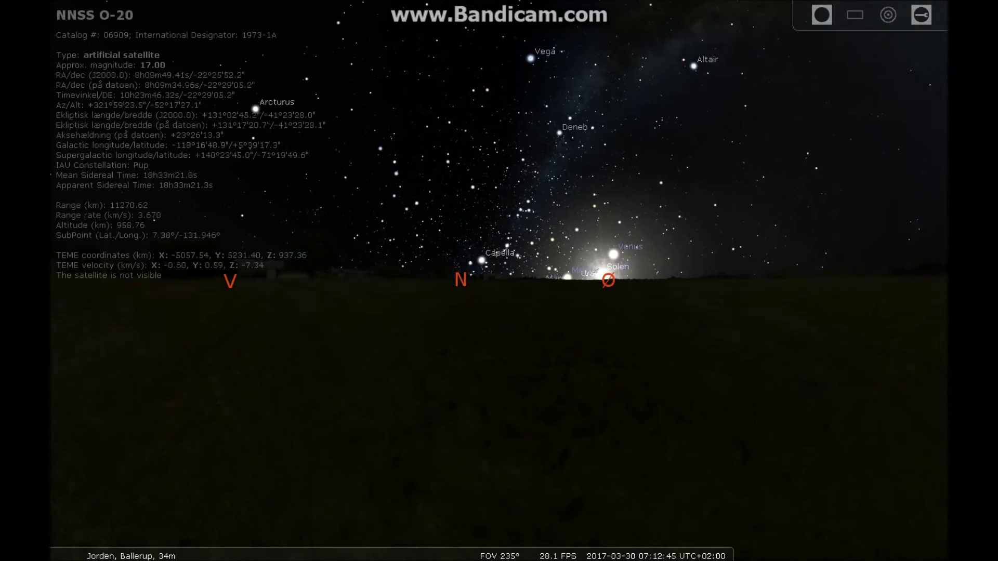
{"action": "left_click", "coordinate": [312, 407]}
{"action": "key", "text": "ctrl+space"}
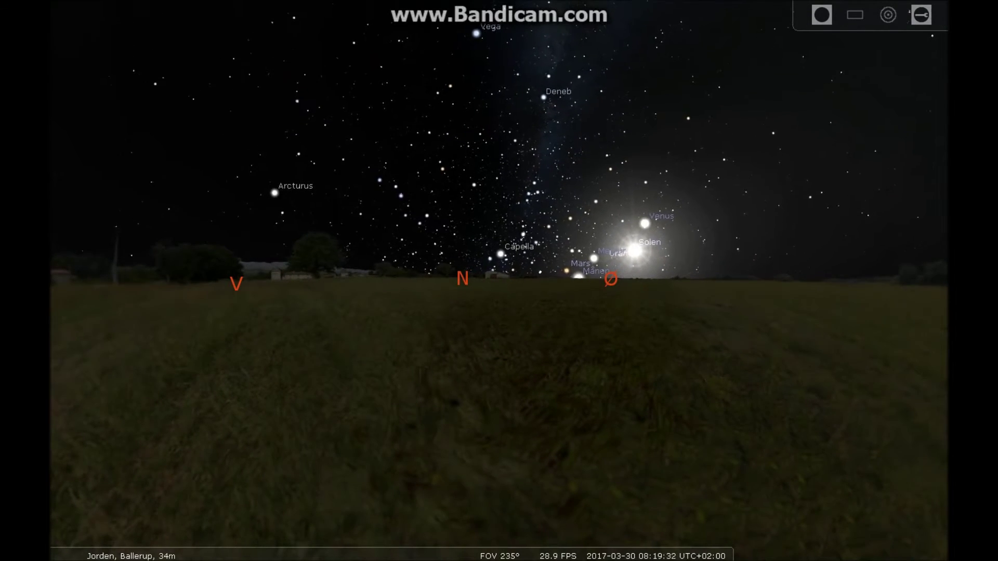
{"action": "left_click", "coordinate": [70, 259]}
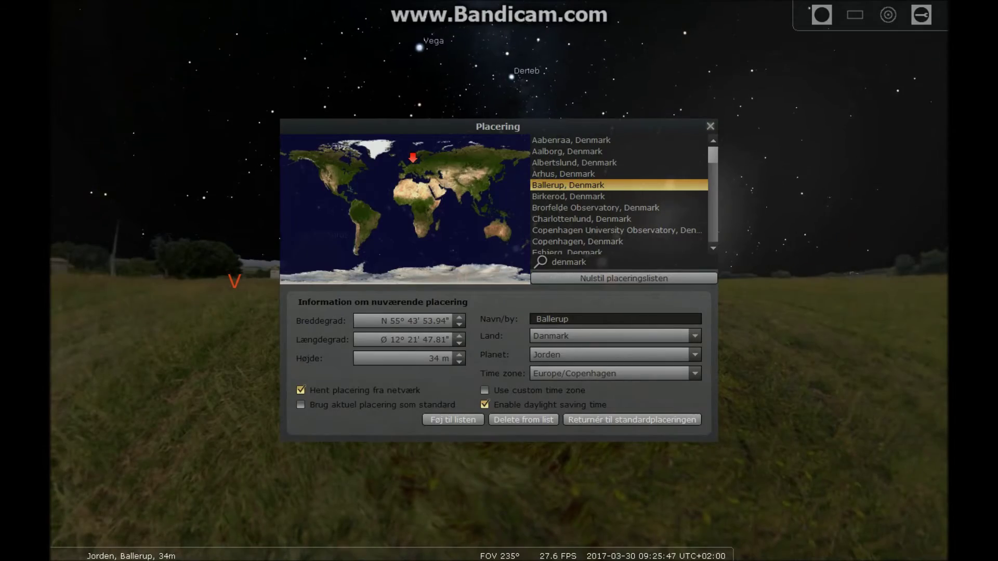
{"action": "key", "text": "F6"}
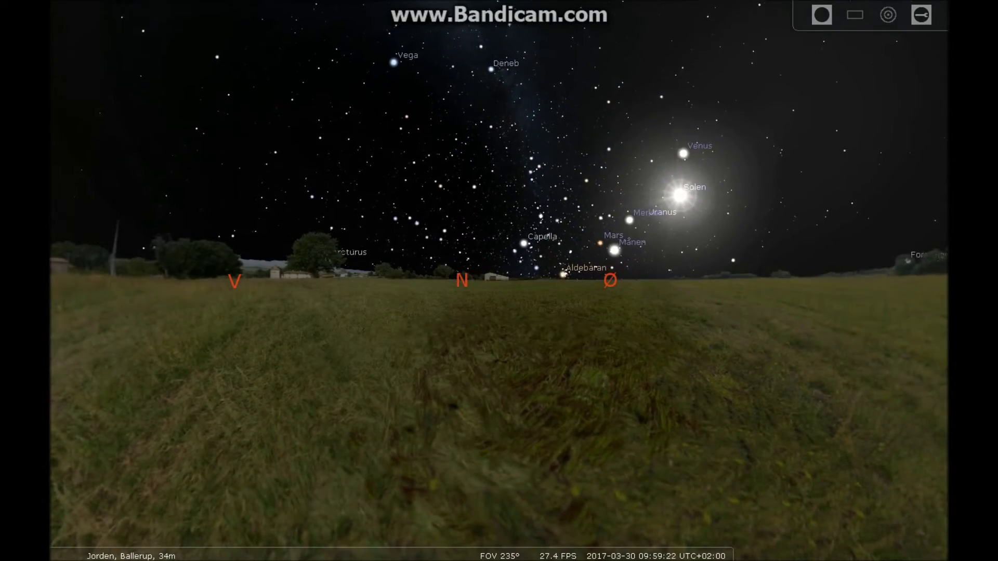
- Follow the Sun and planets across the southern sky over Ballerup with a 199° field of view
{"action": "key", "text": "Left"}
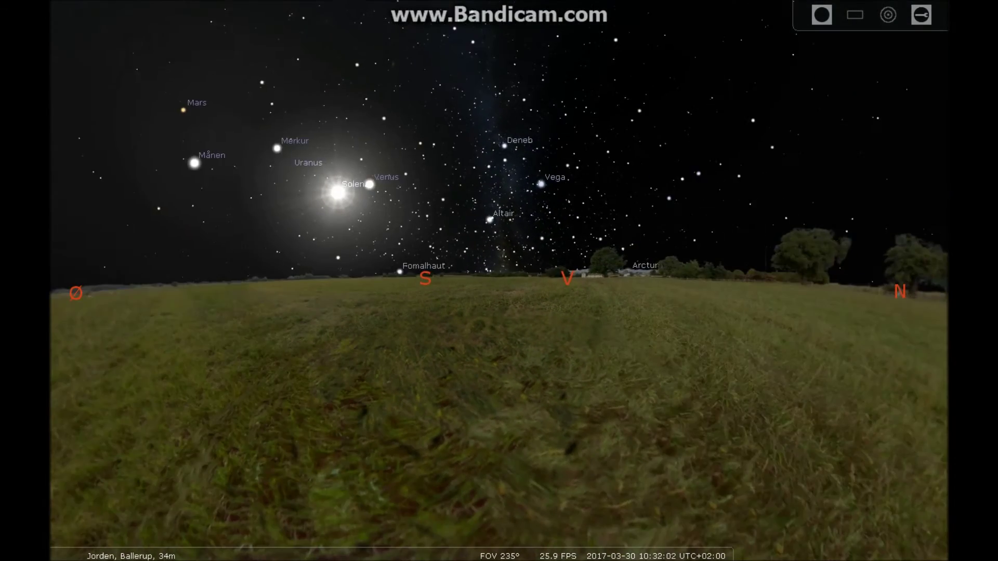
{"action": "key", "text": "Left"}
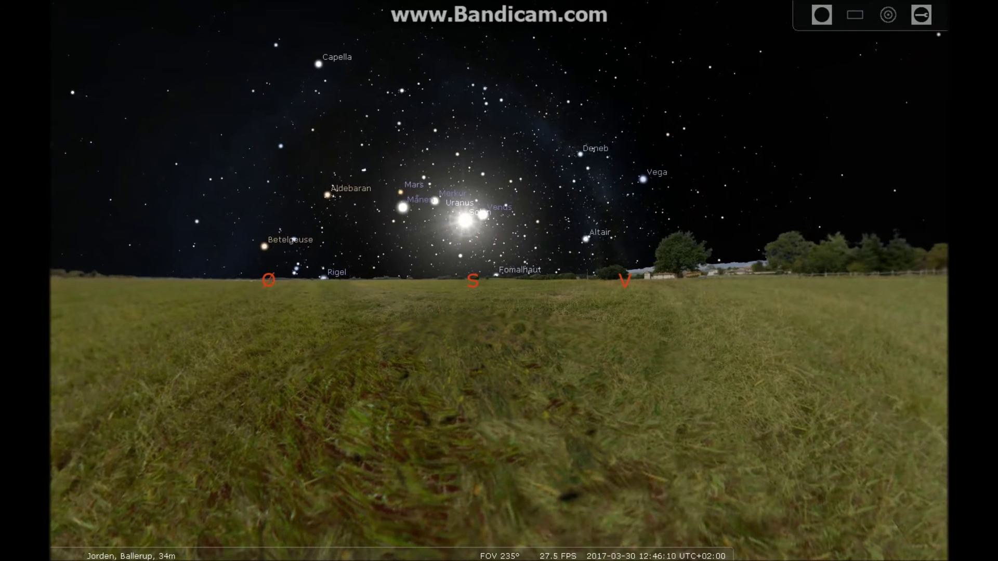
{"action": "scroll", "coordinate": [499, 280], "scroll_direction": "up", "scroll_amount": 1}
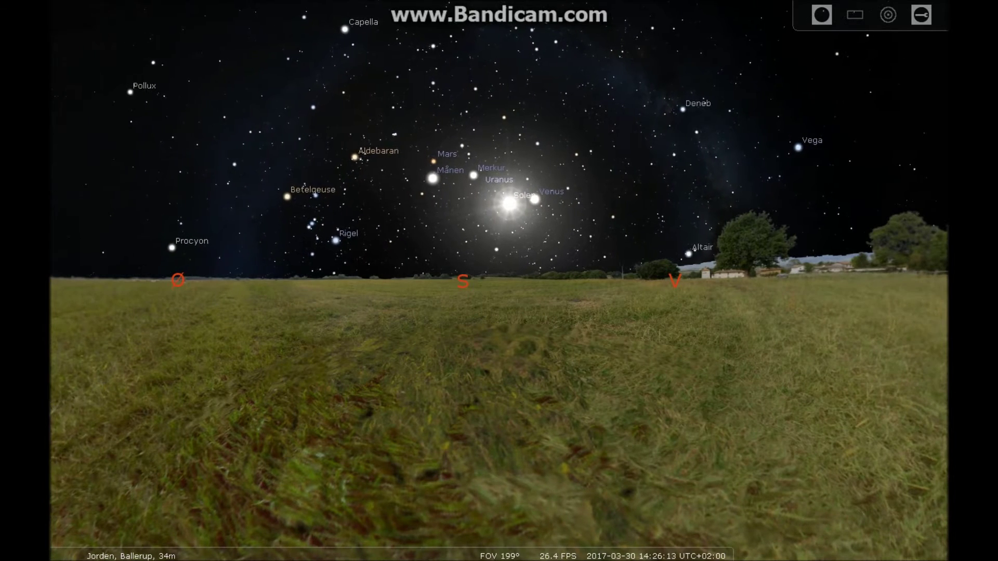
{"action": "left_click", "coordinate": [69, 258]}
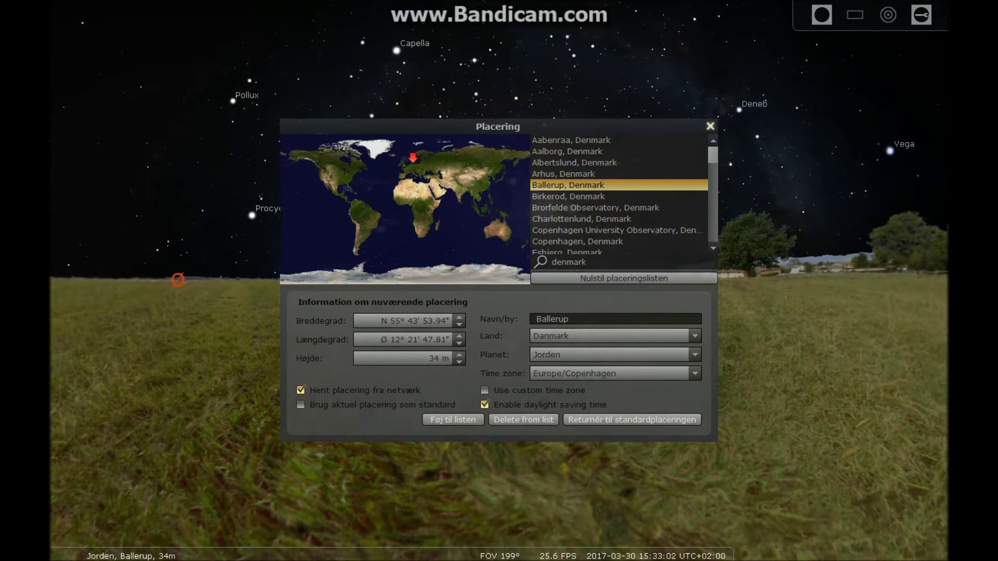
{"action": "key", "text": "F6"}
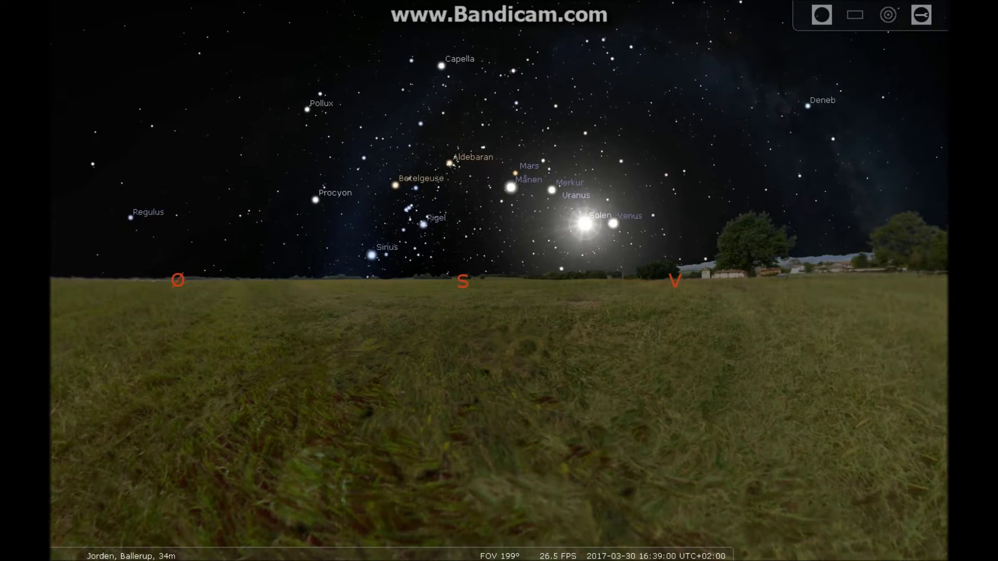
- Examine the evening and night sky over Ballerup from the northern and eastern horizon around to the south and west
{"action": "key", "text": "Left"}
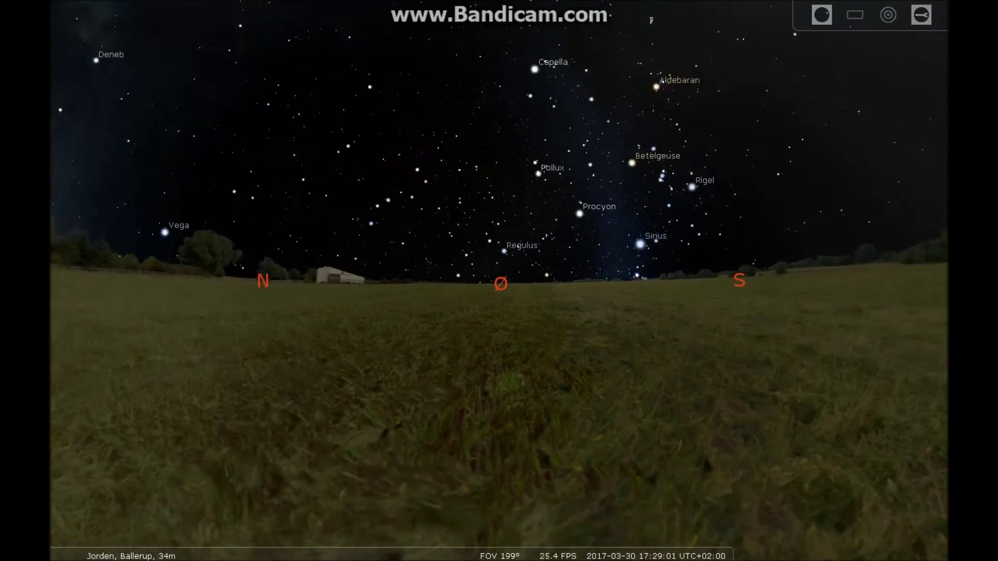
{"action": "key", "text": "Left"}
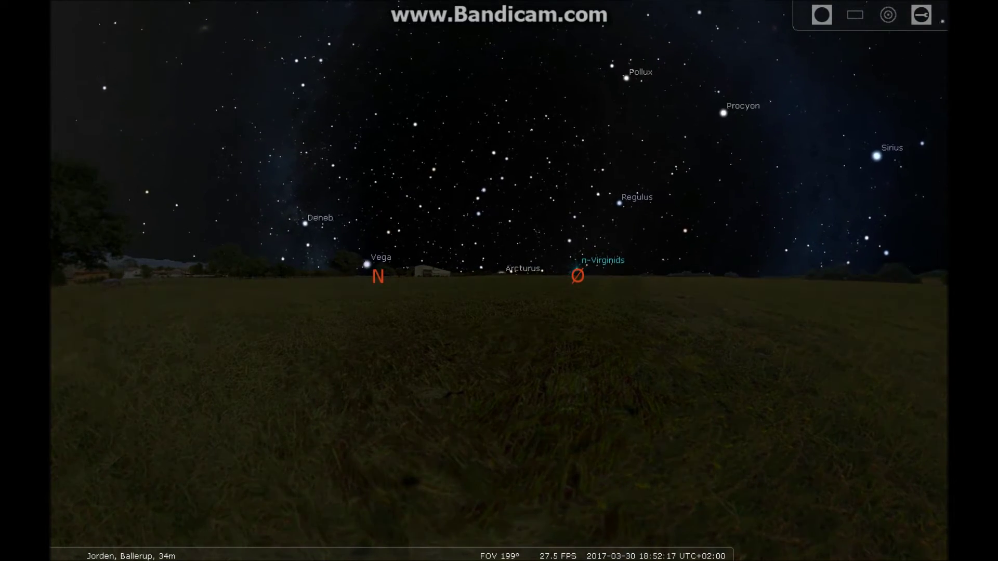
{"action": "key", "text": "Right"}
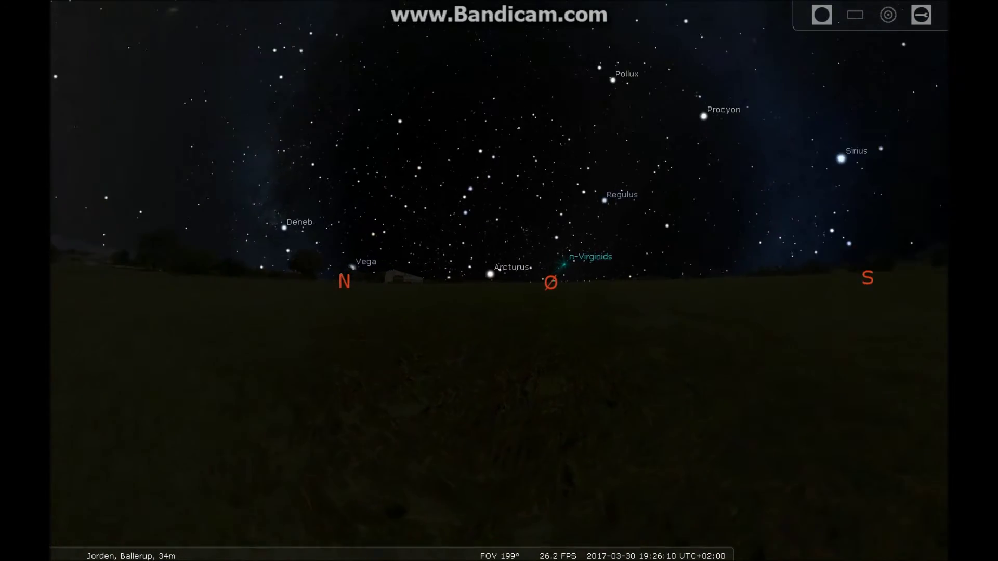
{"action": "key", "text": "Right"}
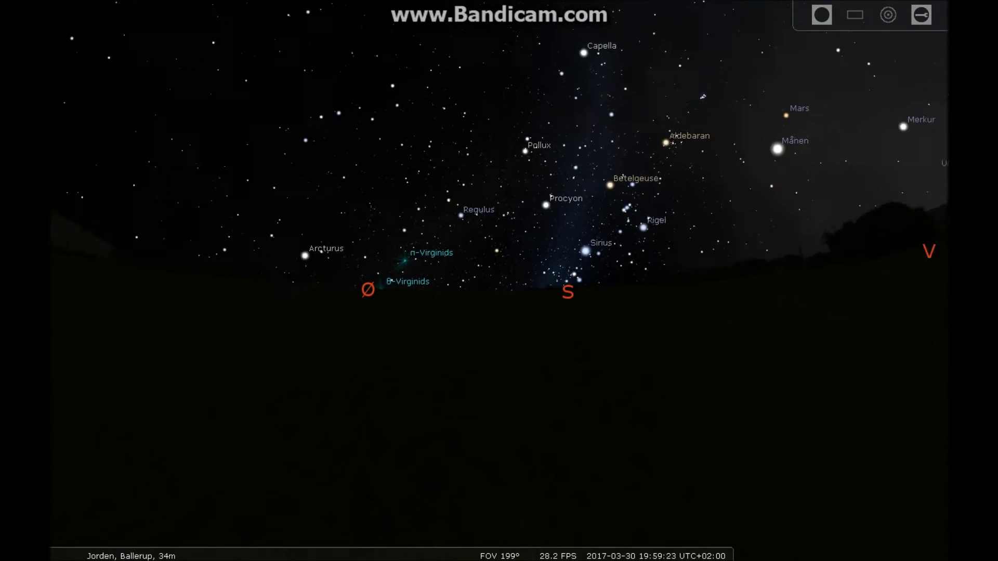
{"action": "key", "text": "Right"}
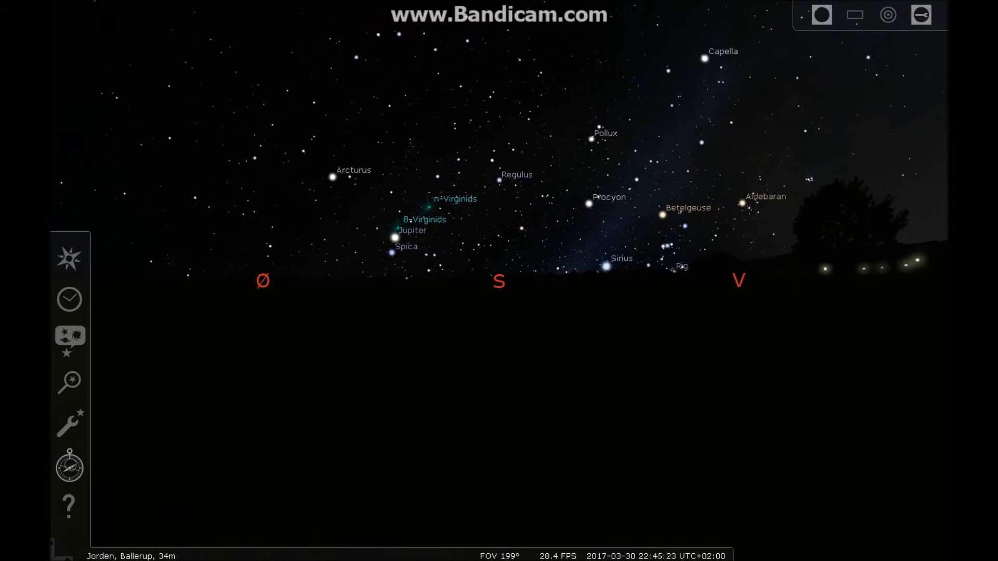
{"action": "left_click", "coordinate": [69, 258]}
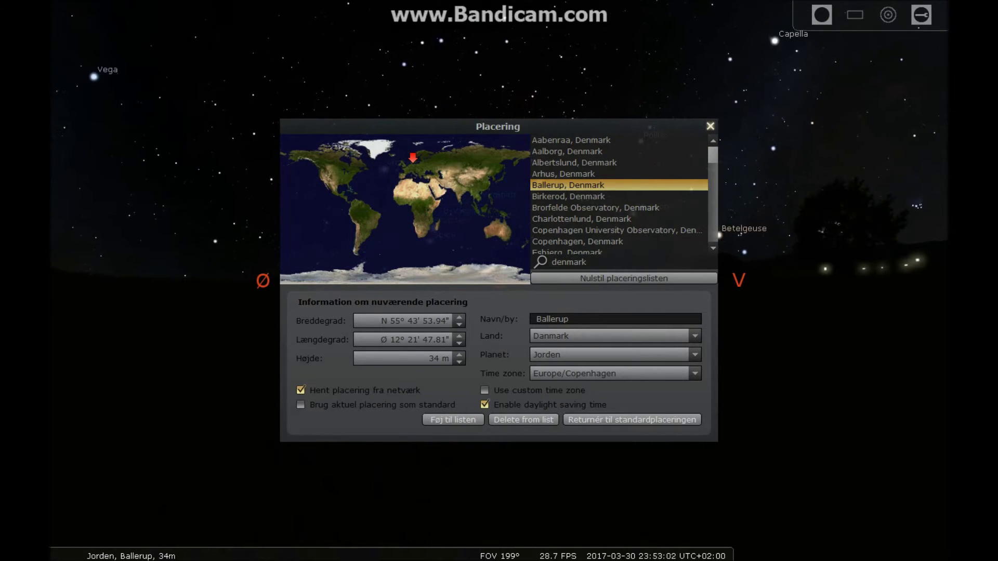
{"action": "key", "text": "F6"}
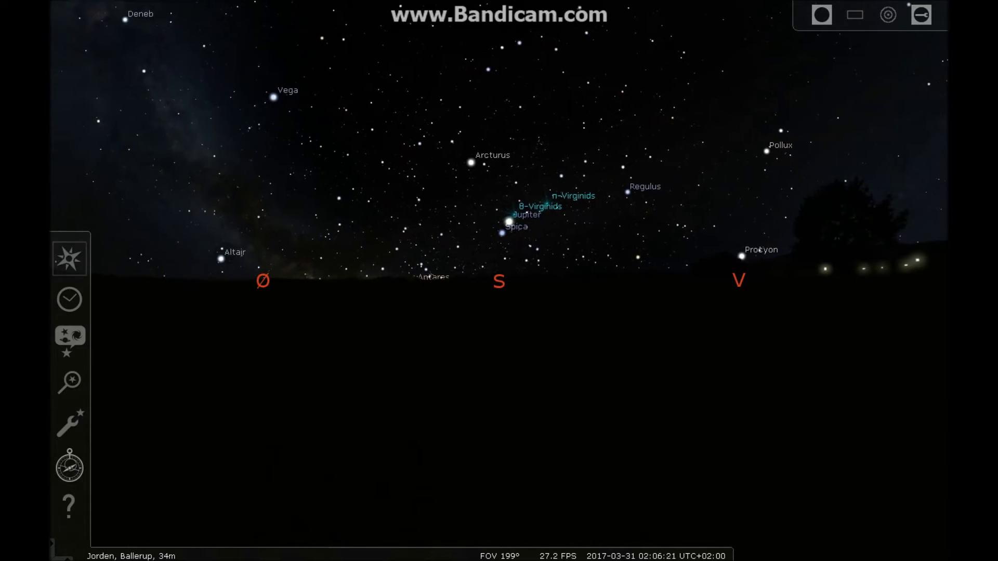
- Move the observing location to southeastern Australia on the world map, at latitude -30°45' and longitude +144°00', and close the location window
{"action": "left_click", "coordinate": [71, 256]}
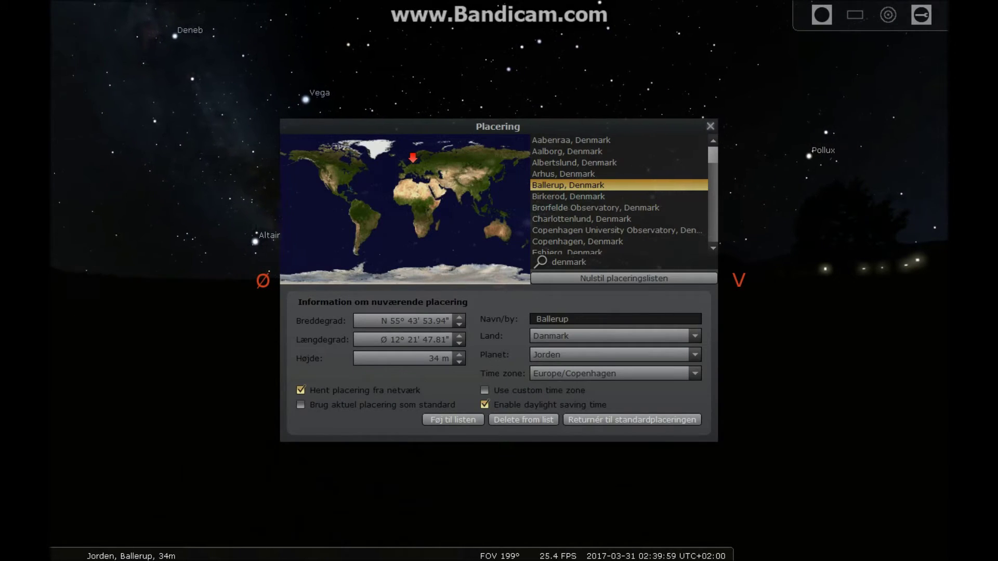
{"action": "left_click", "coordinate": [505, 229]}
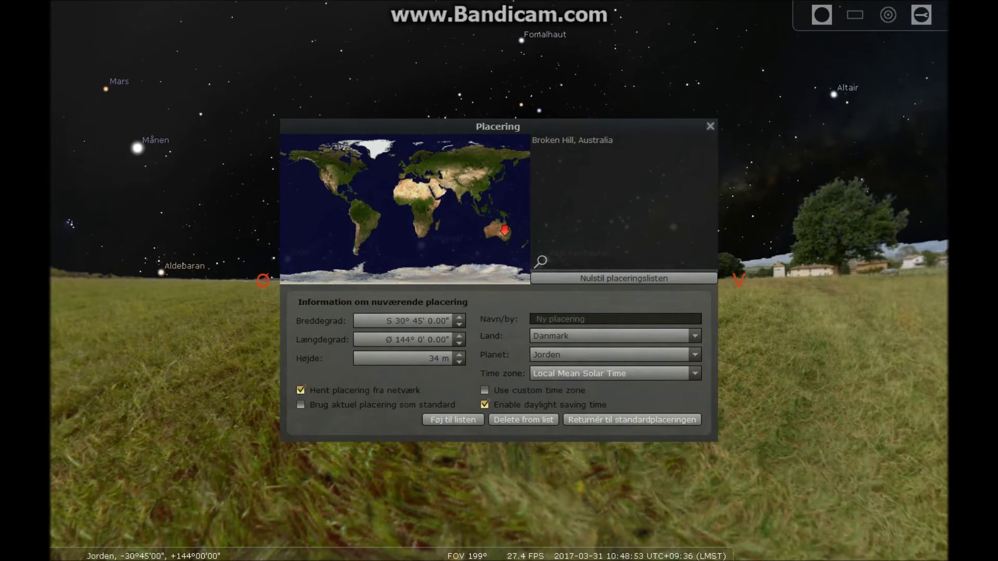
{"action": "key", "text": "Escape"}
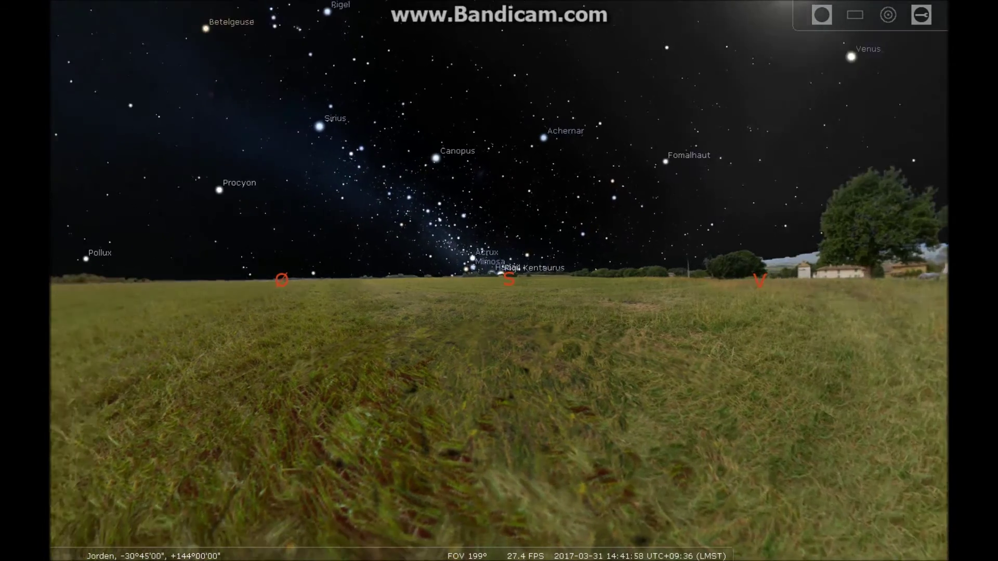
- Examine the afternoon and night sky over Australia toward the east, north and south
{"action": "key", "text": "Left"}
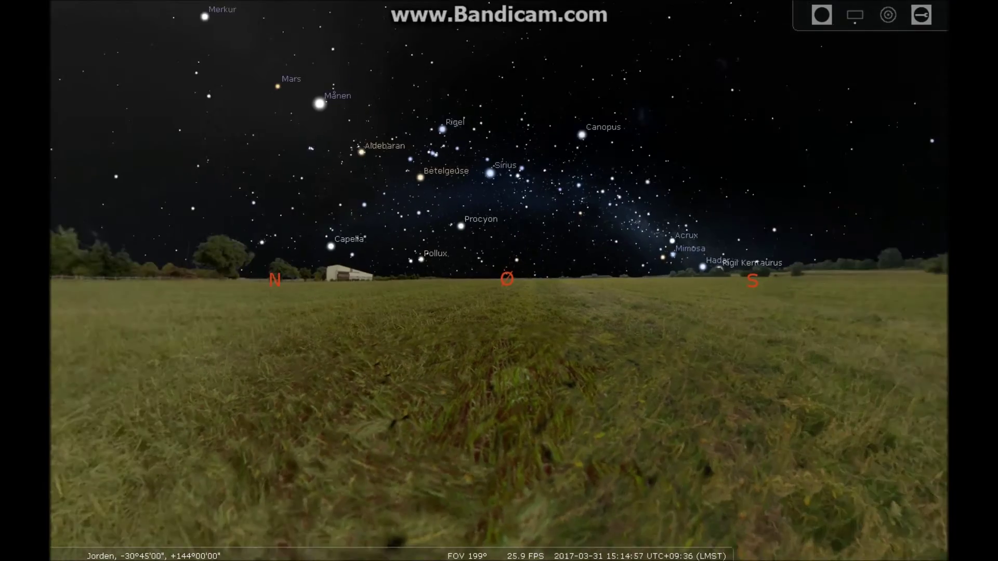
{"action": "key", "text": "Left"}
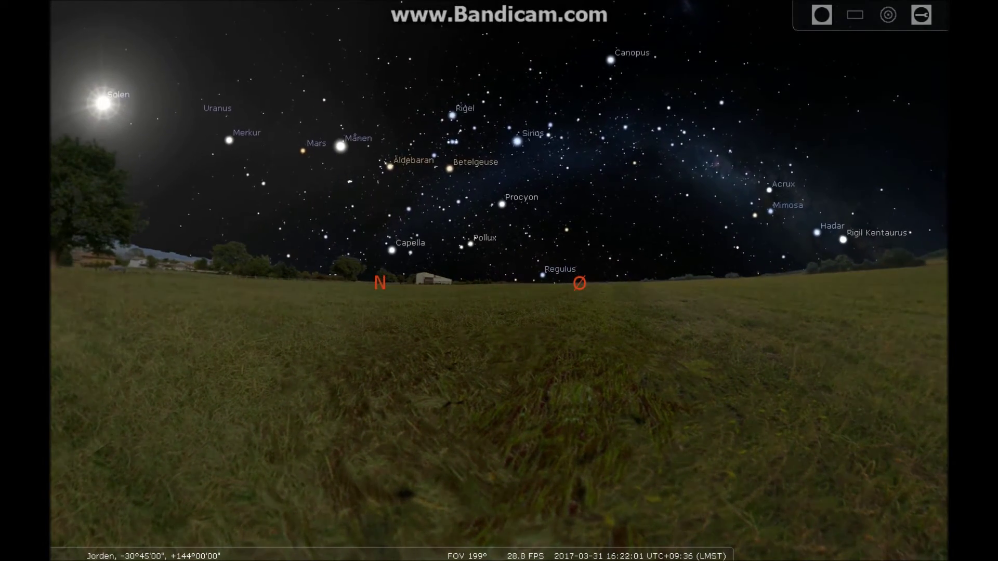
{"action": "key", "text": "Left"}
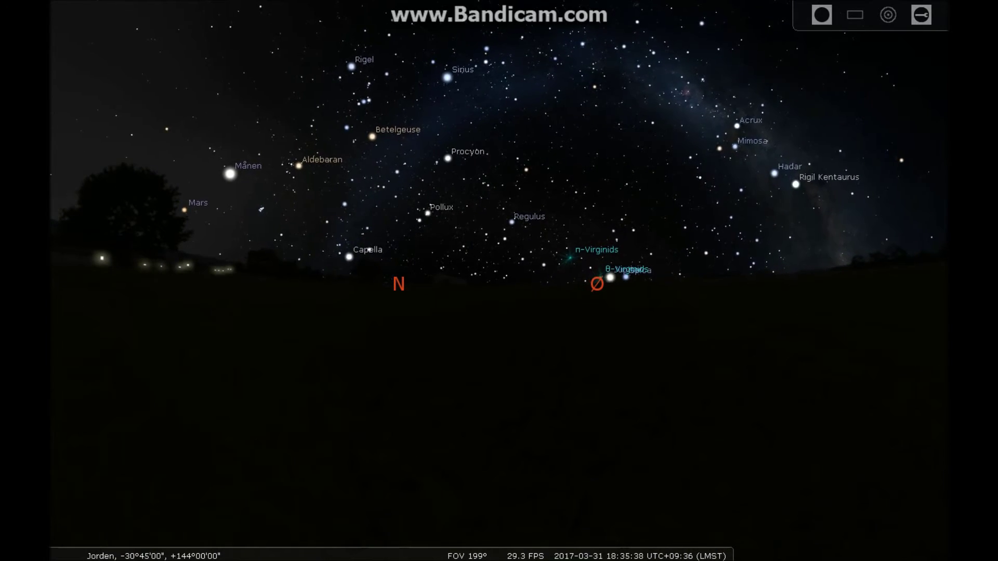
{"action": "left_click", "coordinate": [400, 252]}
{"action": "left_click", "coordinate": [408, 266]}
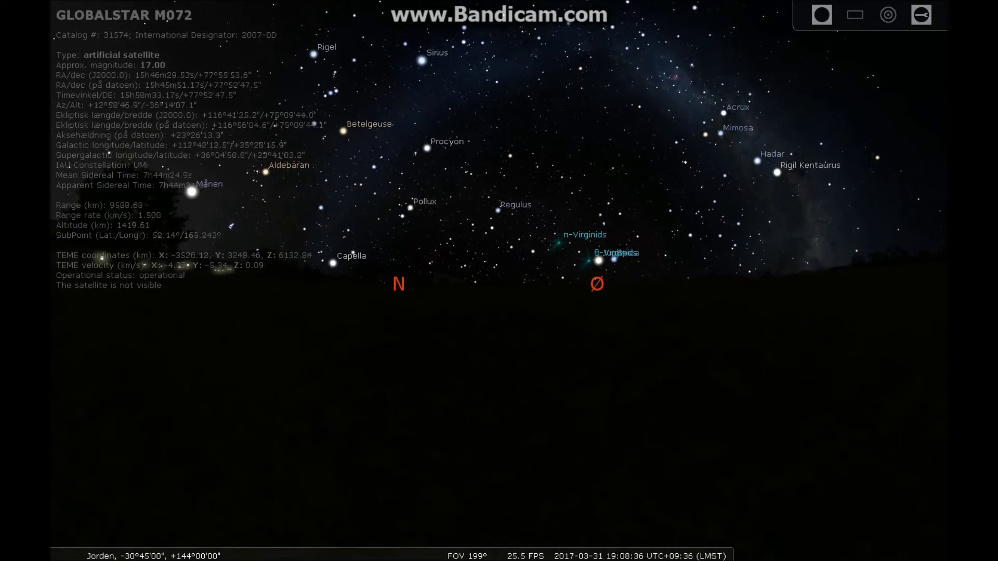
{"action": "right_click", "coordinate": [408, 266]}
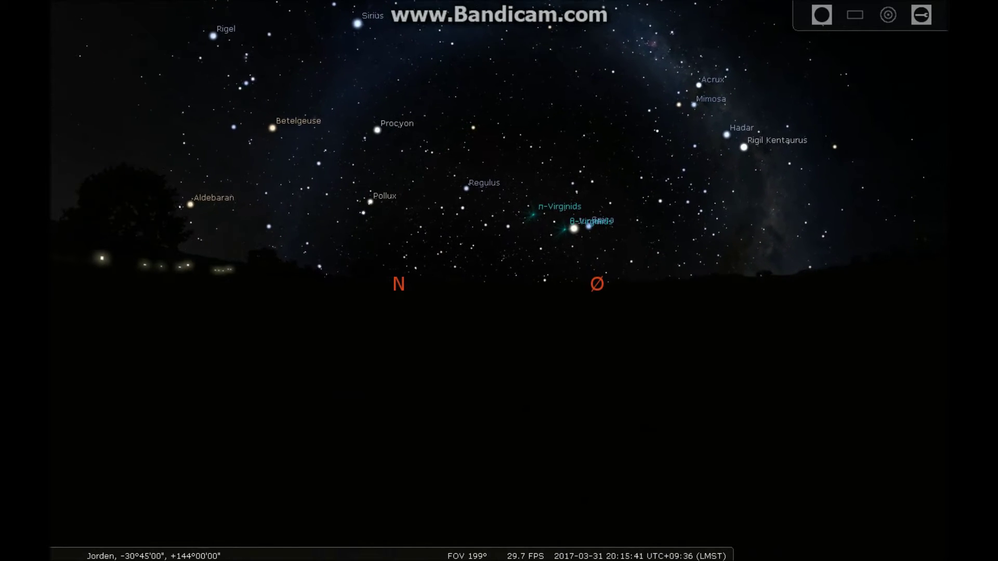
{"action": "left_click_drag", "start_coordinate": [597, 284], "coordinate": [513, 288]}
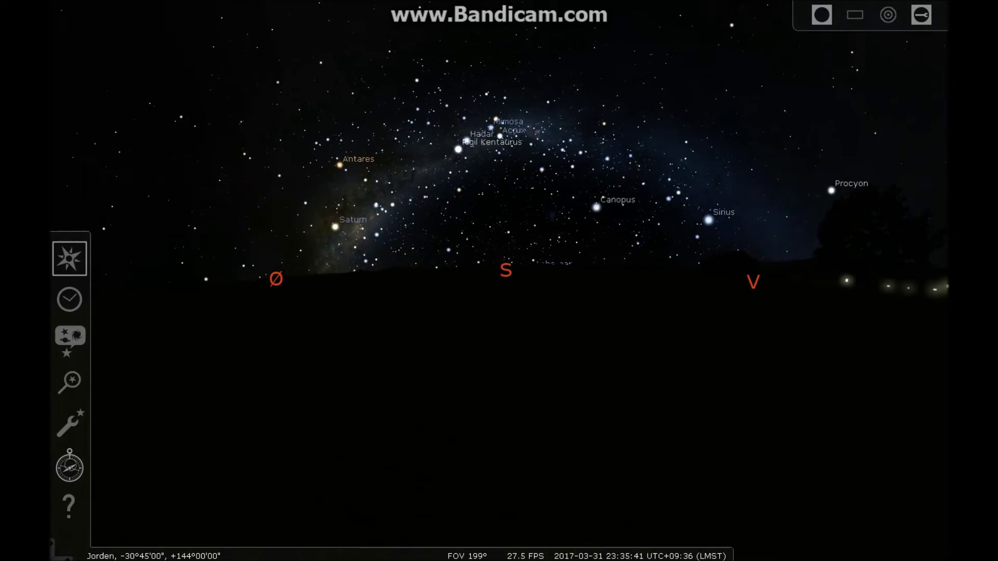
- Move the observing location to southern Africa on the world map, at latitude -27°45' and longitude +21°36', and close the location window
{"action": "left_click", "coordinate": [69, 258]}
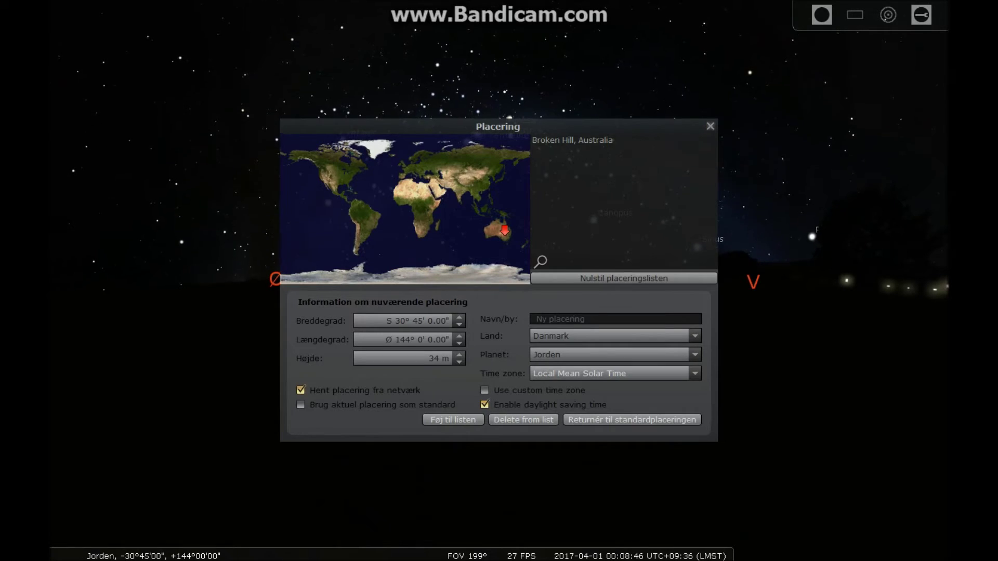
{"action": "left_click", "coordinate": [420, 232]}
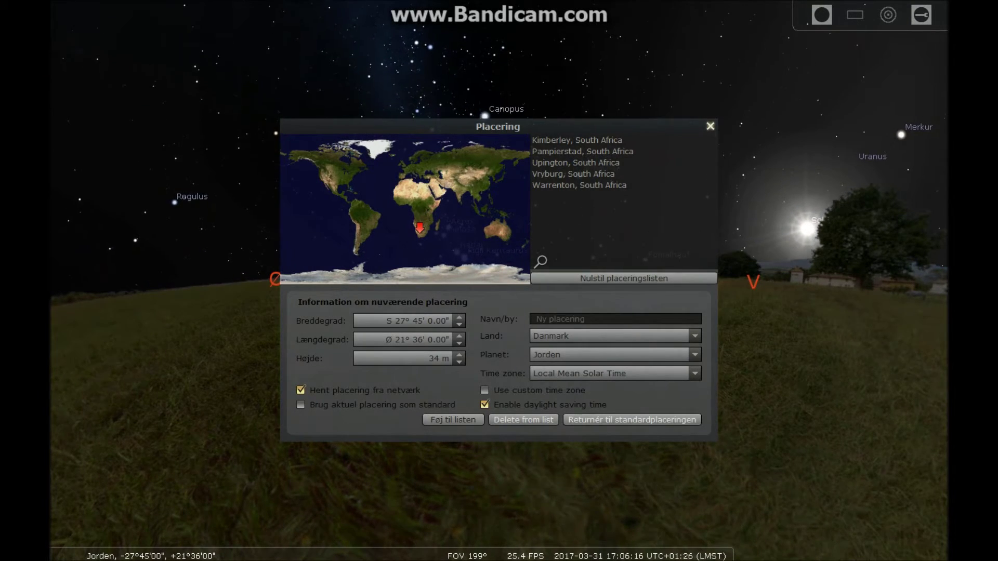
{"action": "key", "text": "F6"}
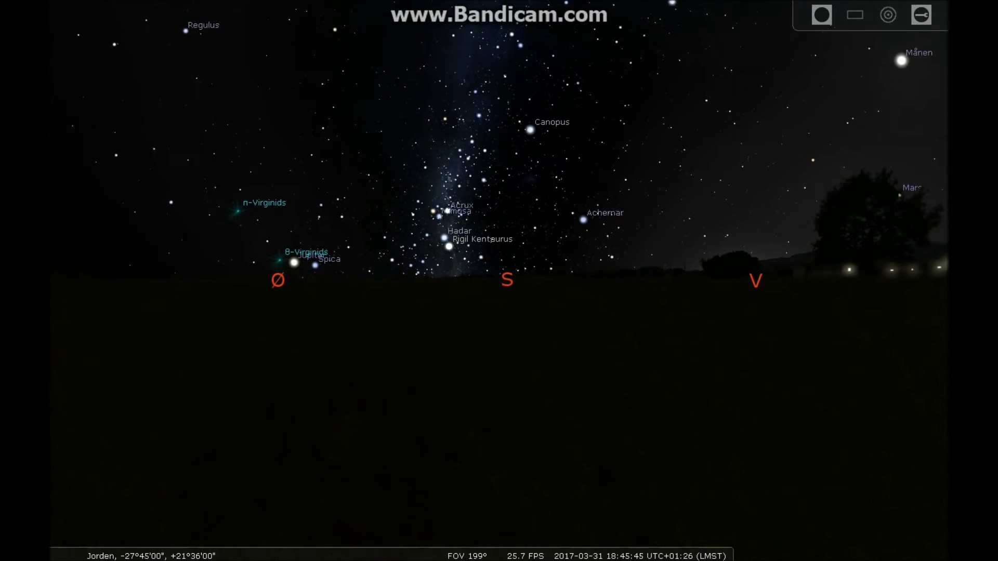
- Examine the night sky over southern Africa from the northern horizon through east to south
{"action": "left_click_drag", "start_coordinate": [344, 284], "coordinate": [623, 280]}
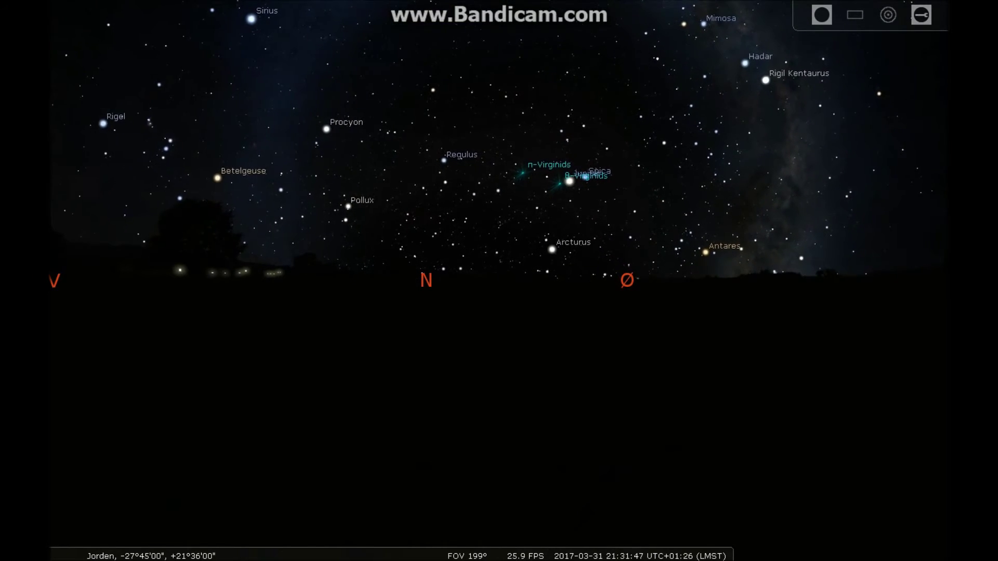
{"action": "key", "text": "Right"}
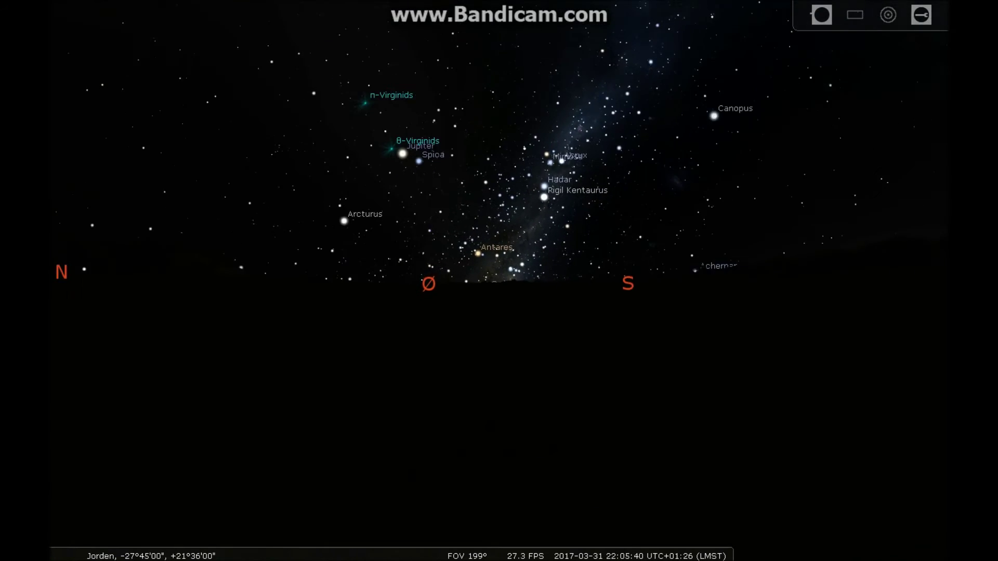
{"action": "key", "text": "Right"}
{"action": "key", "text": "Down"}
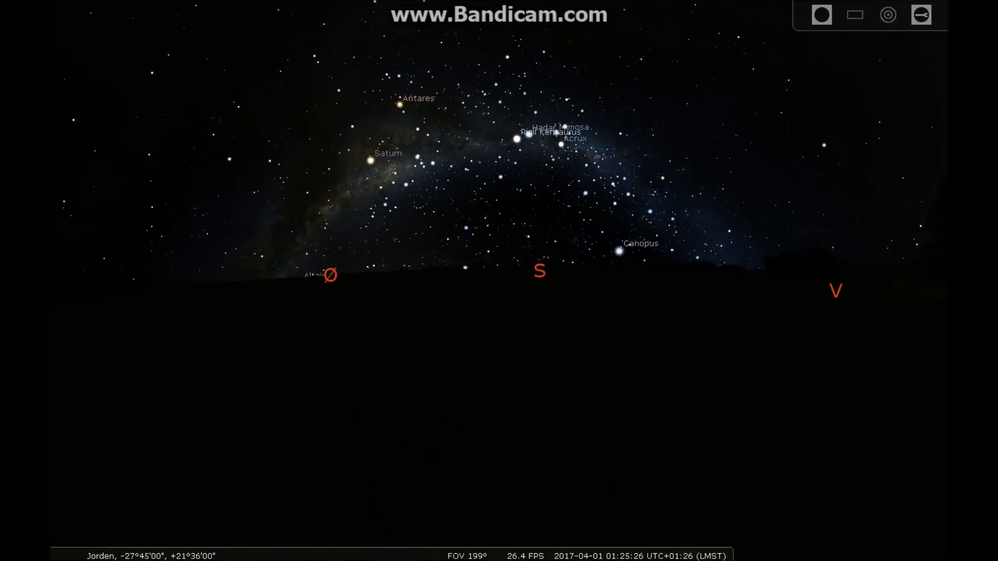
- Move the observing location to southern Chile on the world map and choose Ancud, Chile, from the nearby places
{"action": "left_click", "coordinate": [69, 258]}
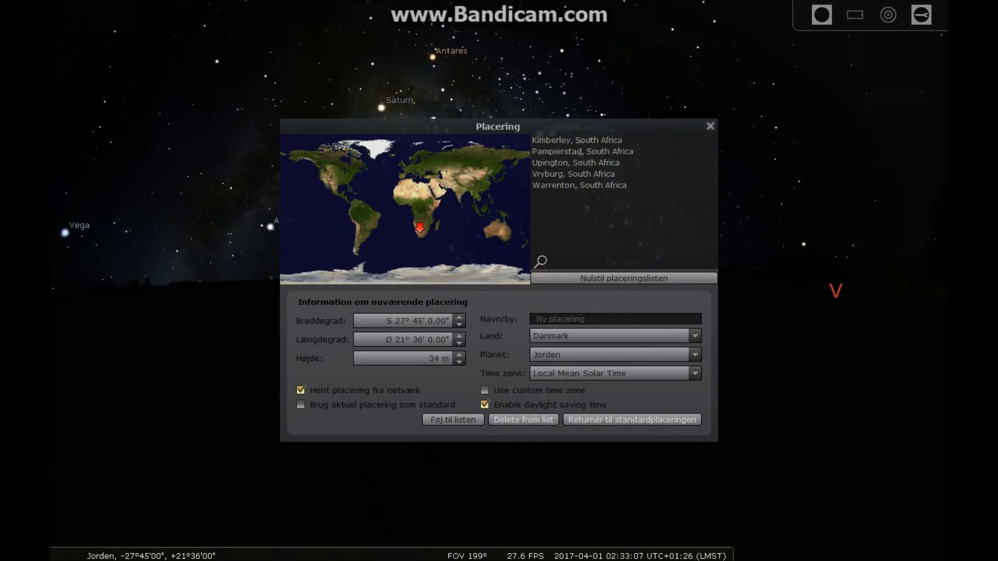
{"action": "left_click", "coordinate": [354, 245]}
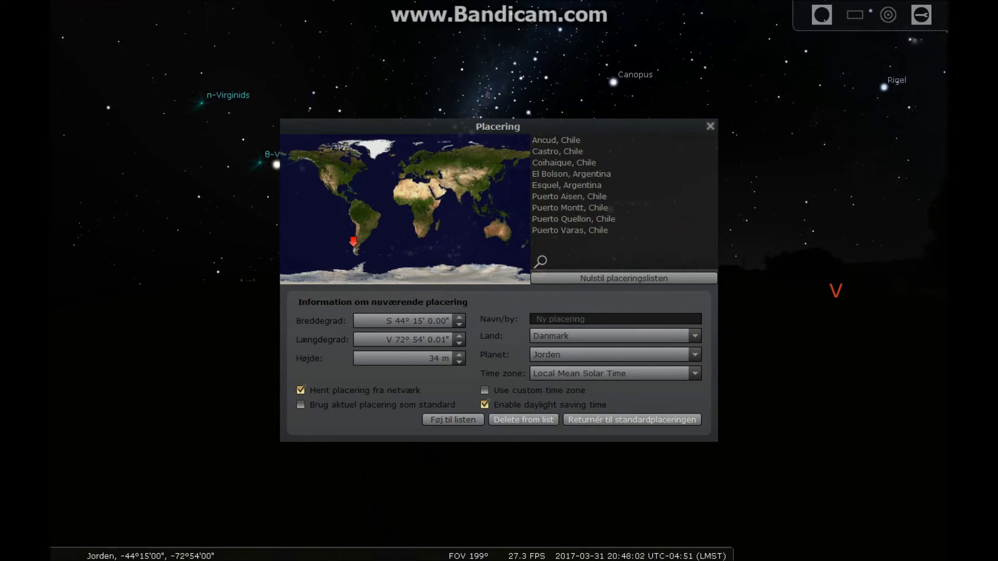
{"action": "left_click", "coordinate": [556, 140]}
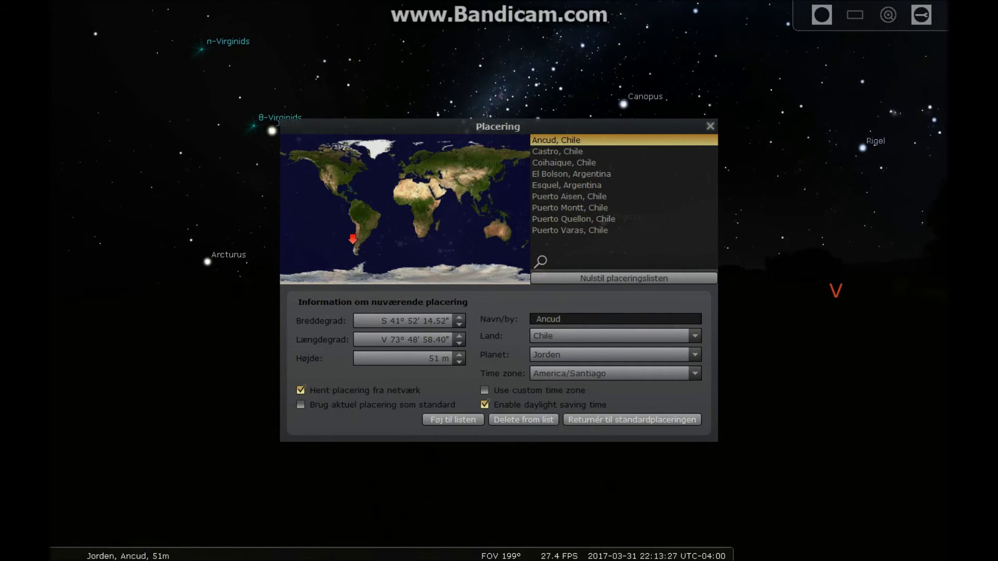
- Close the location window and examine the sky over Ancud from night to morning toward the east, north and south
{"action": "key", "text": "F6"}
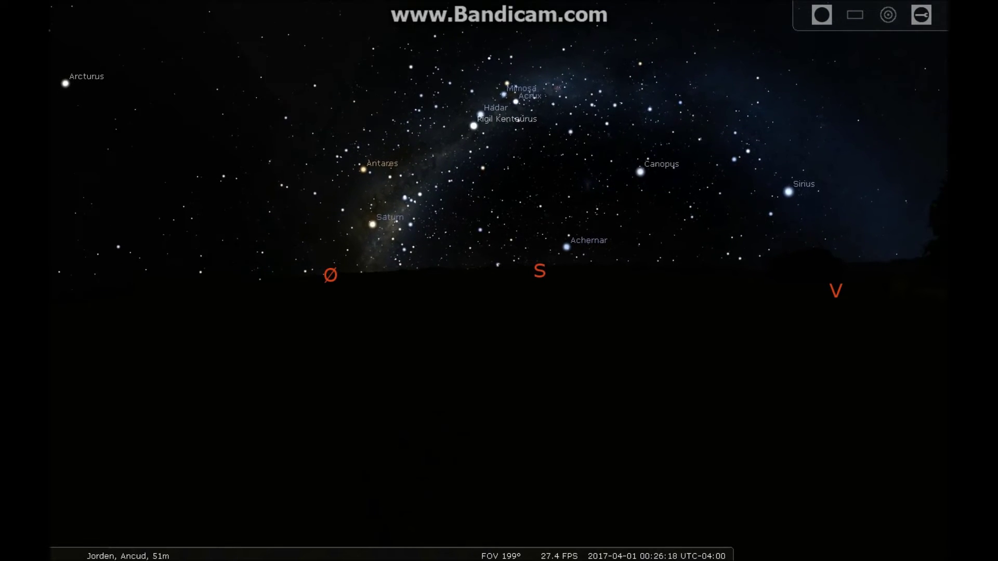
{"action": "key", "text": "Left"}
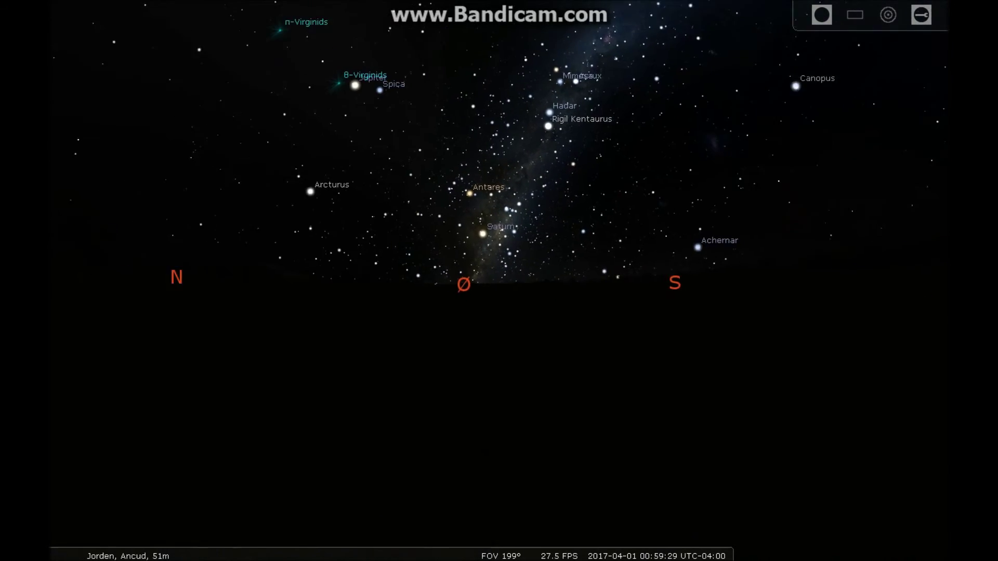
{"action": "key", "text": "Left"}
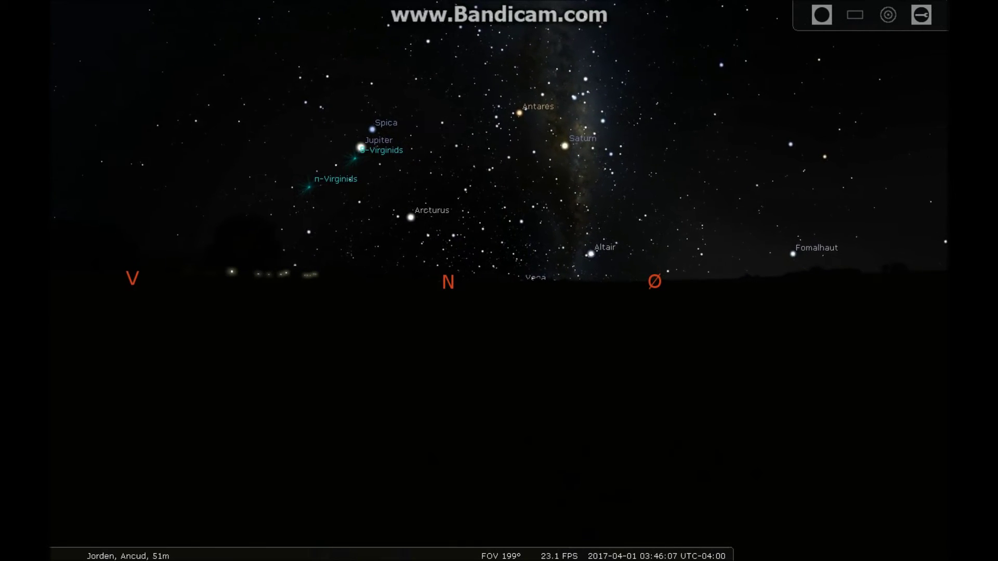
{"action": "left_click", "coordinate": [71, 258]}
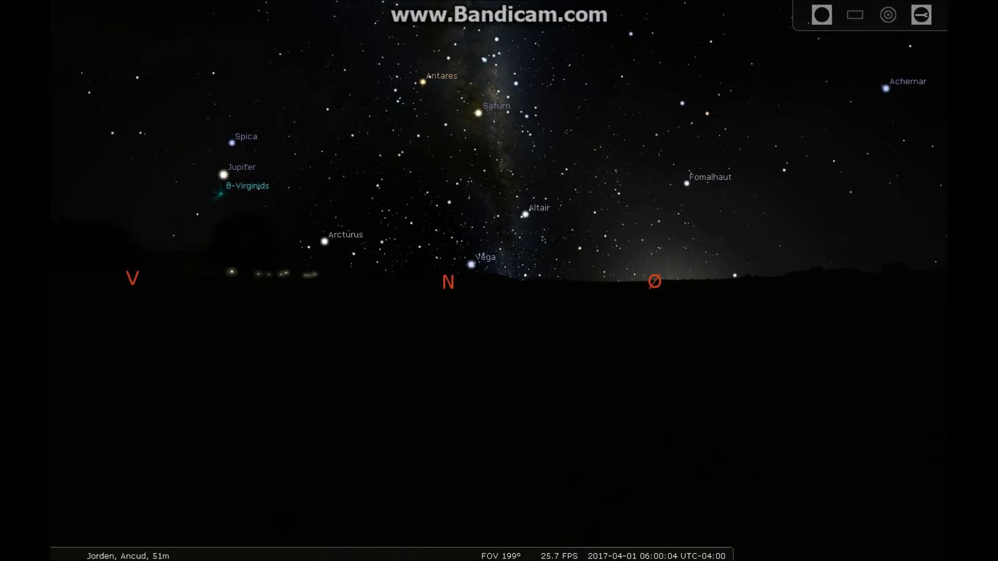
{"action": "key", "text": "Right"}
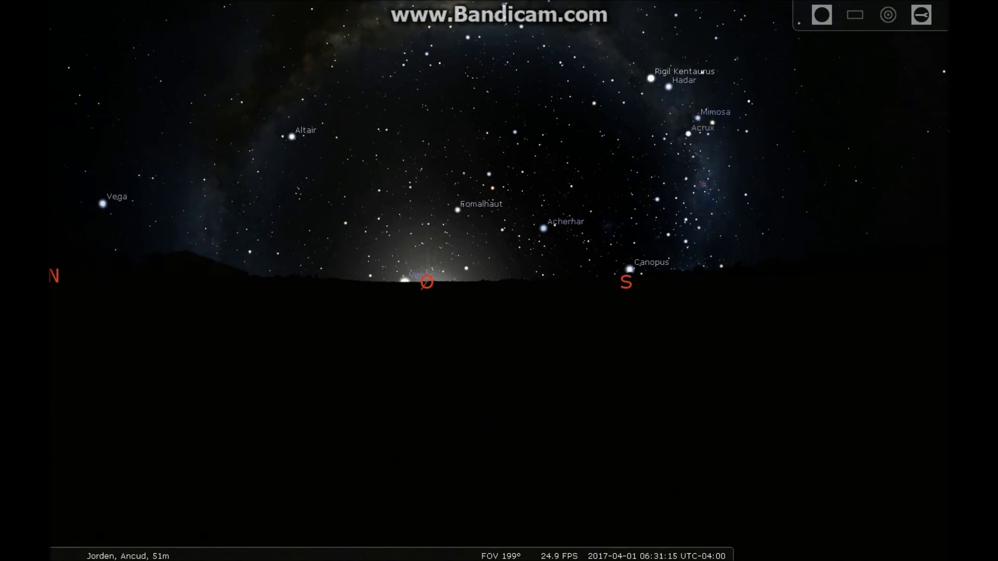
{"action": "key", "text": "Right"}
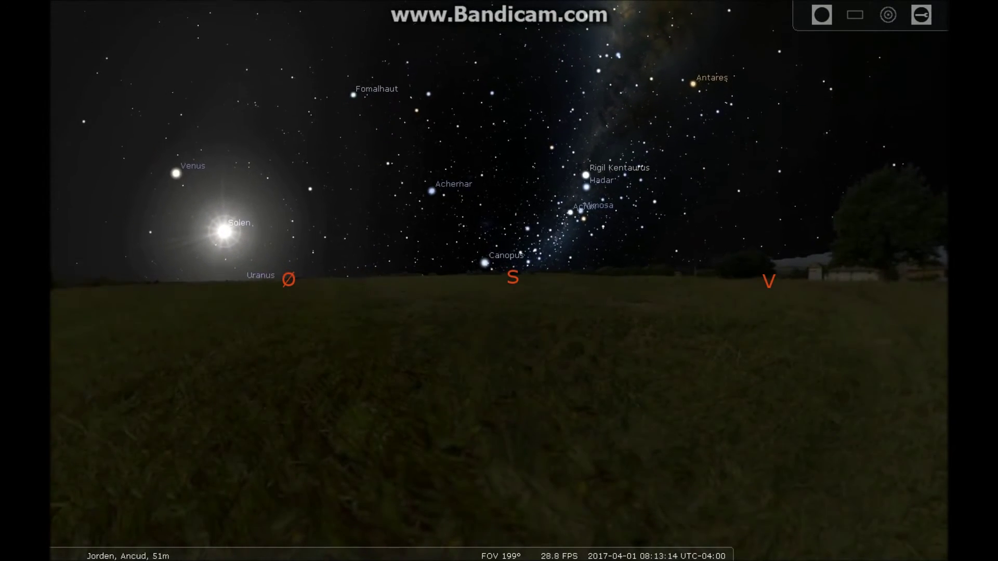
- Move the observing location to northern Russia on the world map, choose Labytnangi, Russia, from the nearby places, and close the location window
{"action": "left_click", "coordinate": [69, 258]}
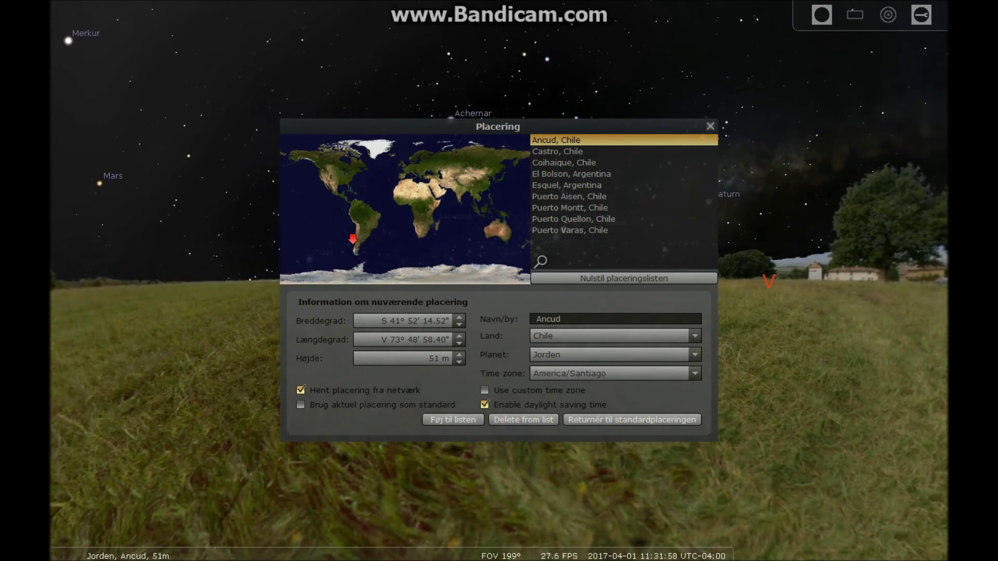
{"action": "left_click", "coordinate": [452, 152]}
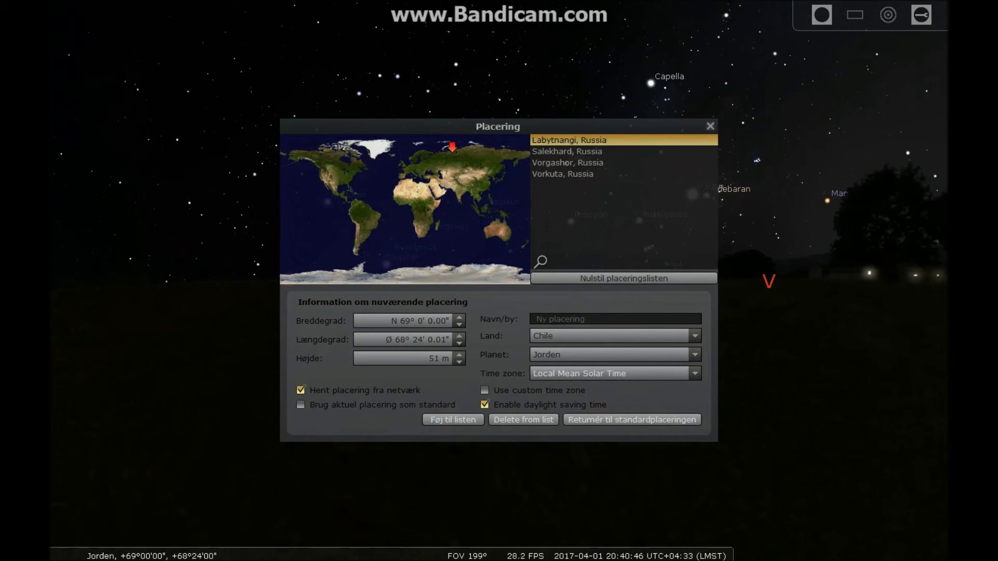
{"action": "left_click", "coordinate": [569, 140]}
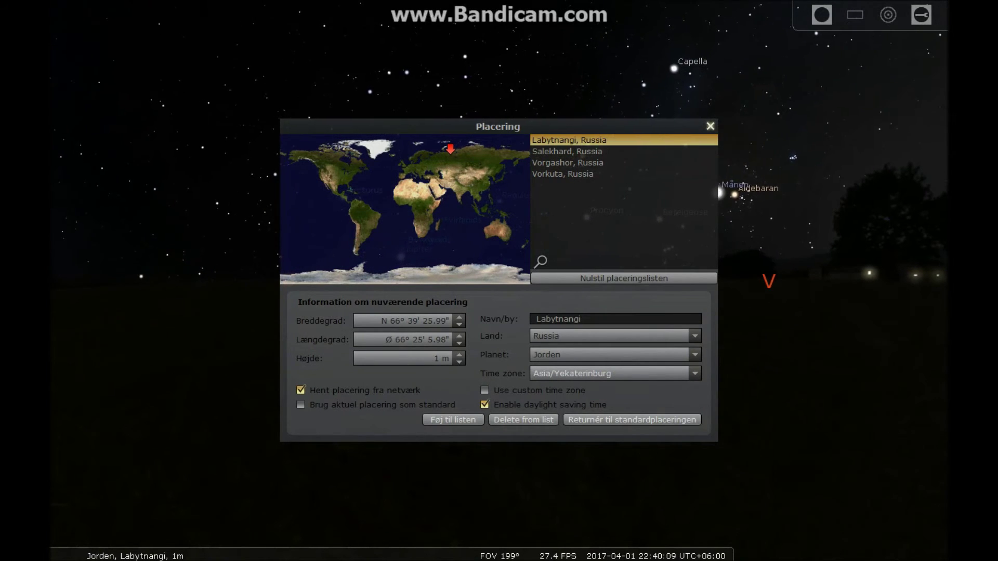
{"action": "key", "text": "Escape"}
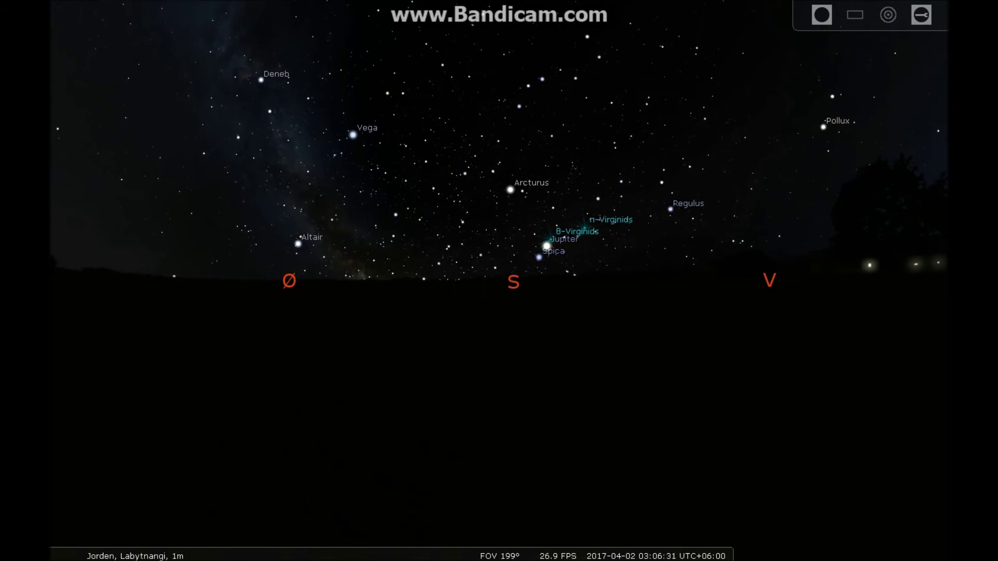
- Examine the late-night and sunrise sky over Labytnangi toward the east and north
{"action": "key", "text": "Left"}
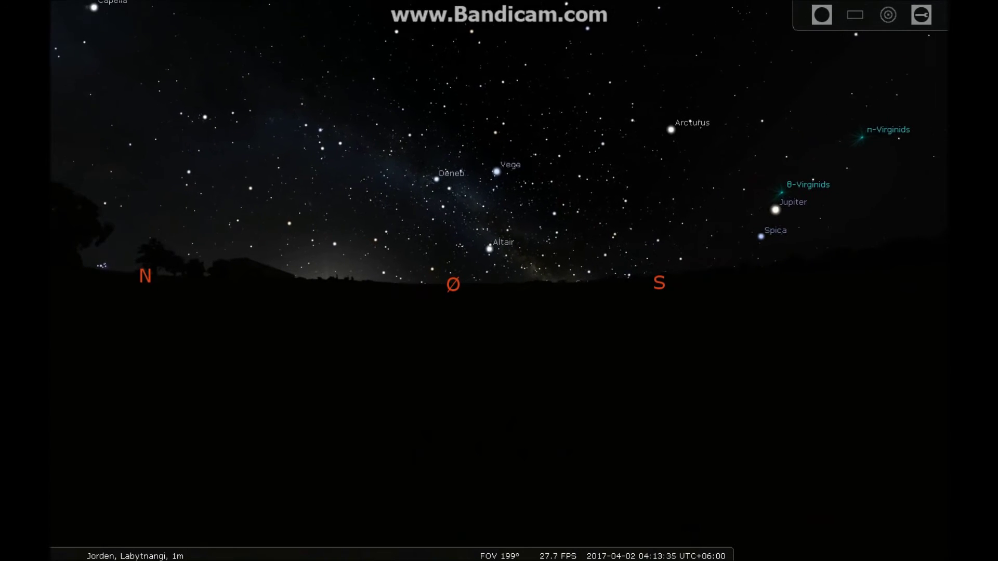
{"action": "key", "text": "Left"}
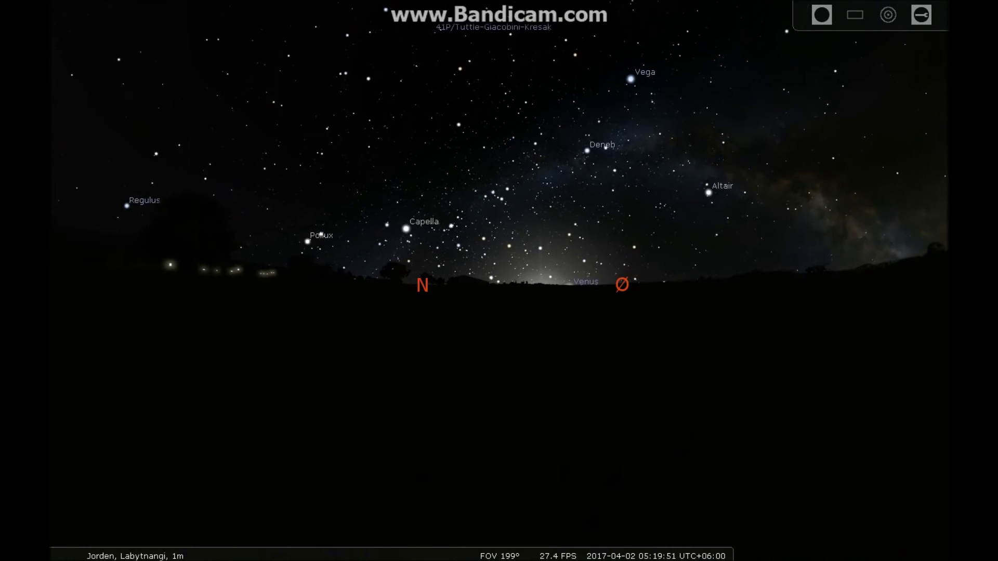
{"action": "key", "text": "Right"}
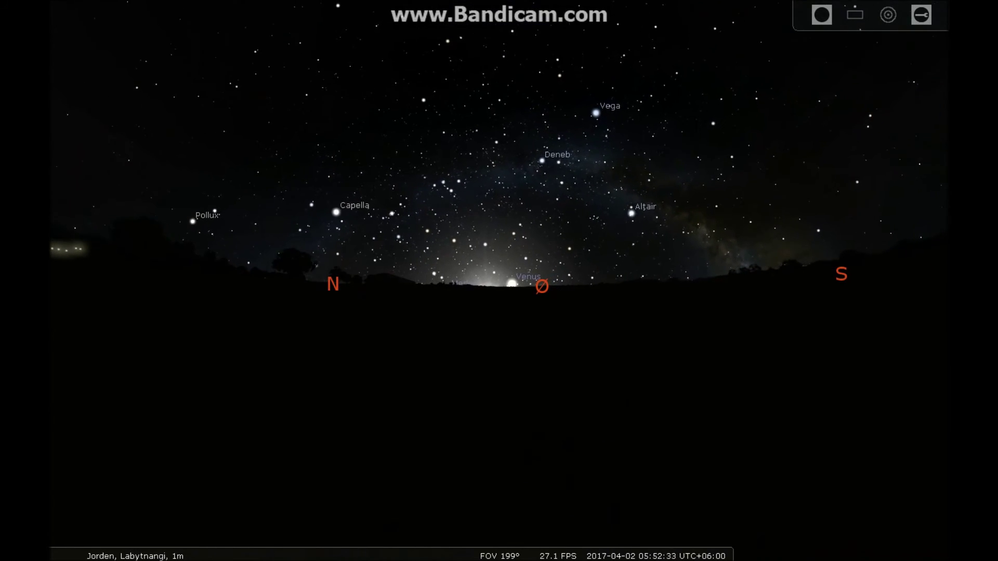
{"action": "key", "text": "Right"}
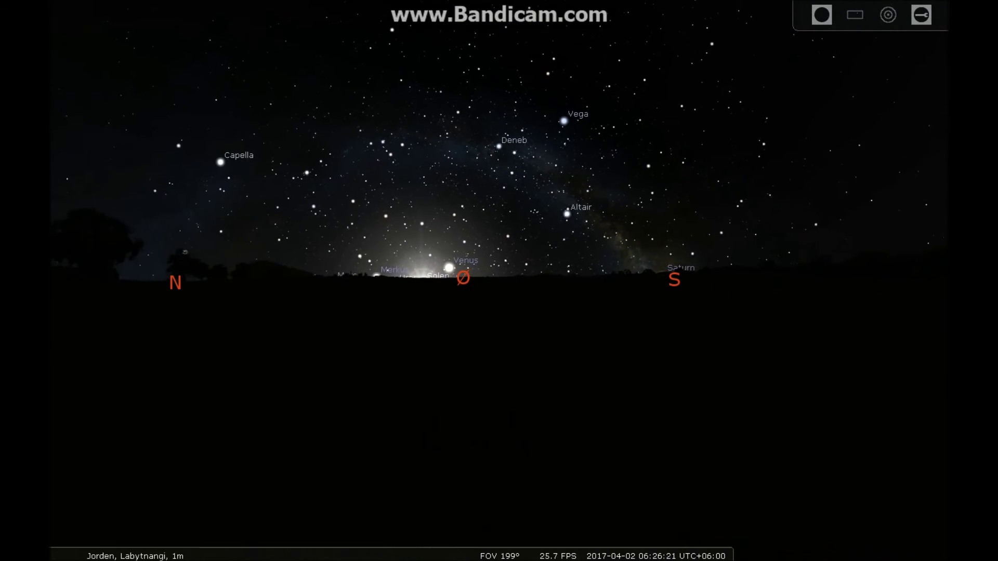
{"action": "key", "text": "Left"}
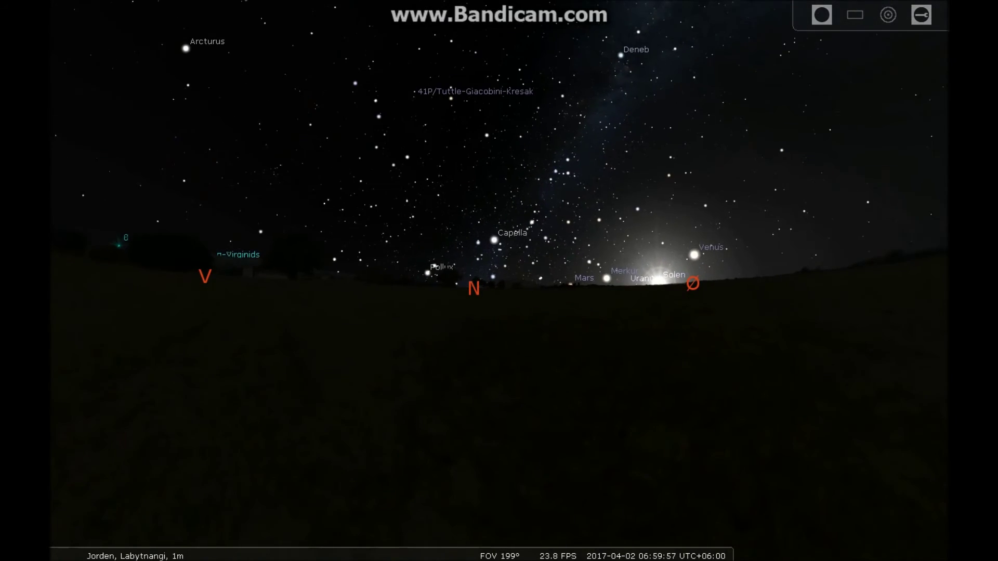
- Examine the daytime sky over Labytnangi by turning from west through south and east to north, following the Sun's path
{"action": "key", "text": "Left"}
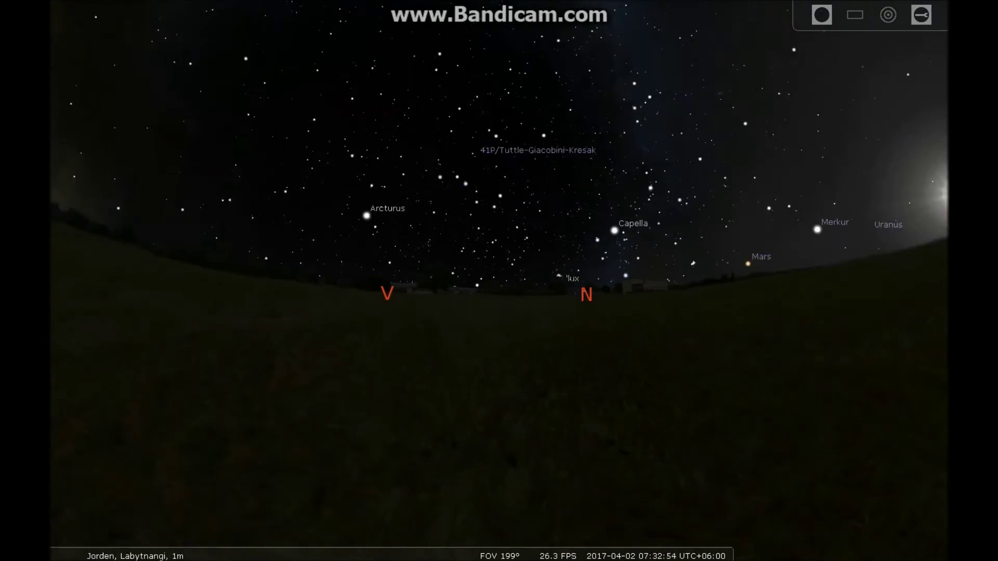
{"action": "key", "text": "Left"}
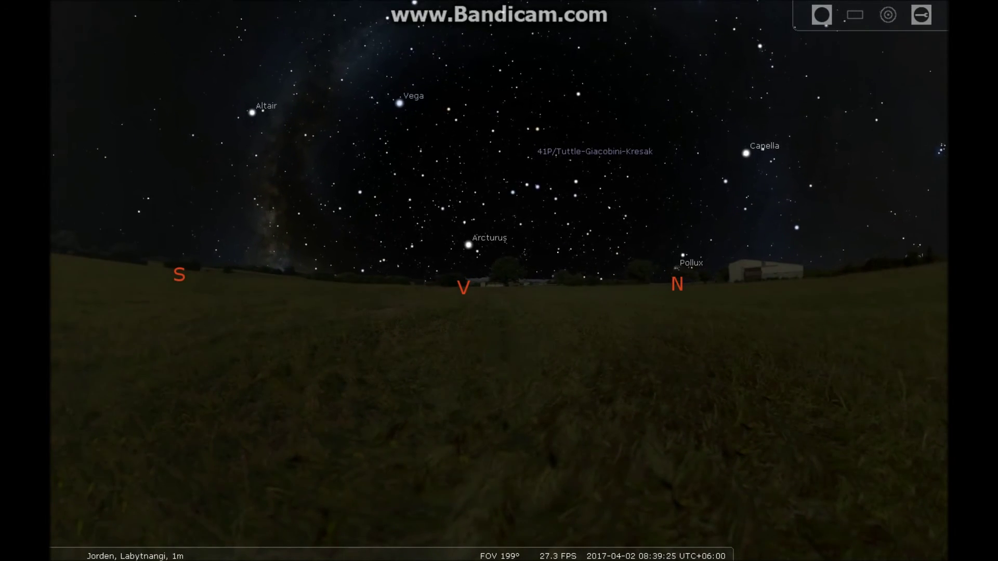
{"action": "key", "text": "Left"}
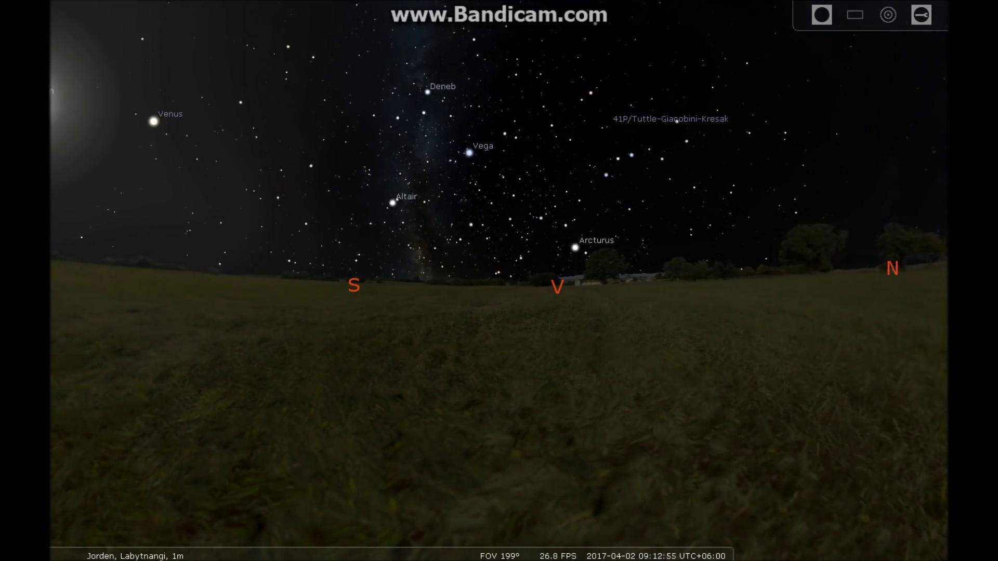
{"action": "key", "text": "Left"}
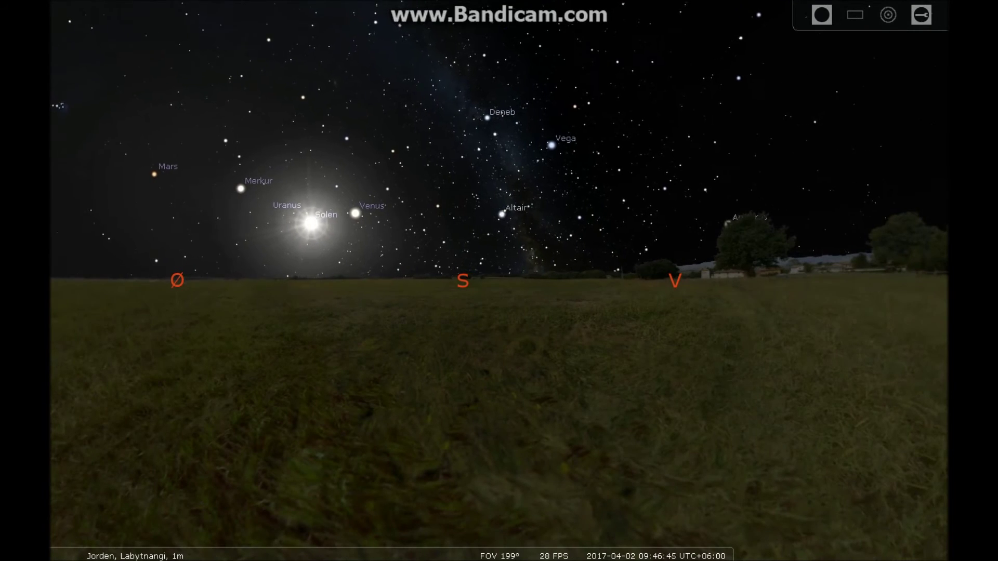
{"action": "key", "text": "Left"}
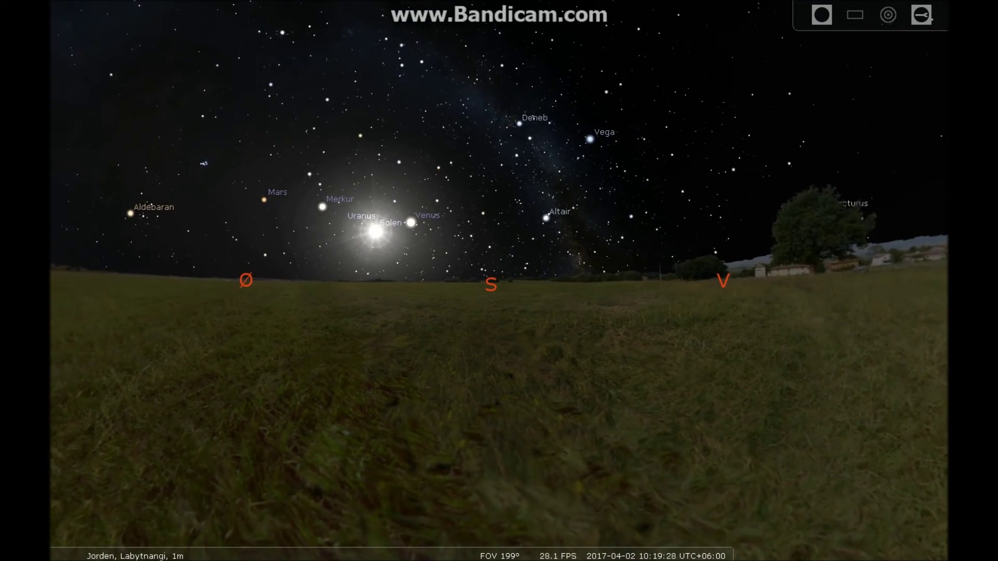
{"action": "key", "text": "Left"}
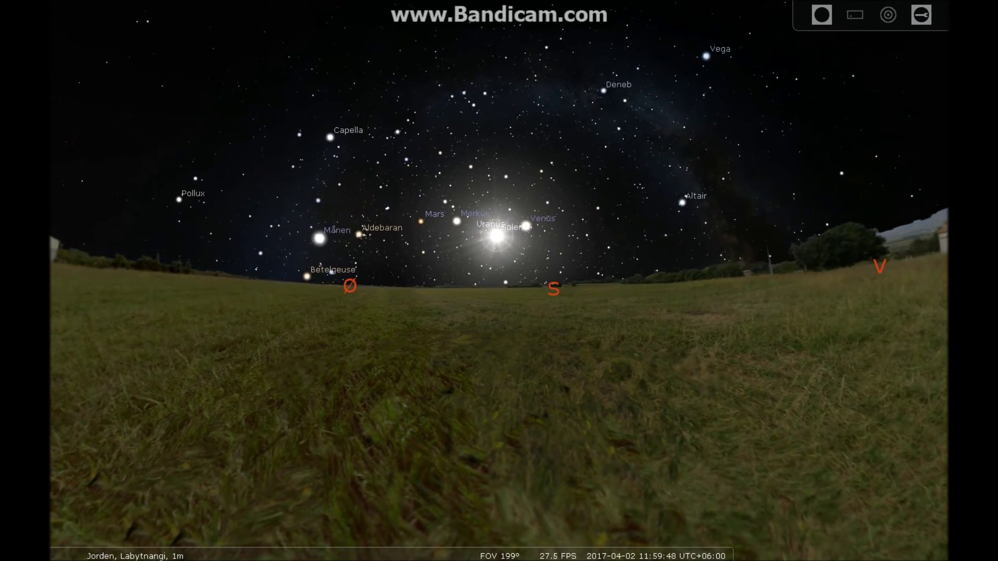
{"action": "key", "text": "Left"}
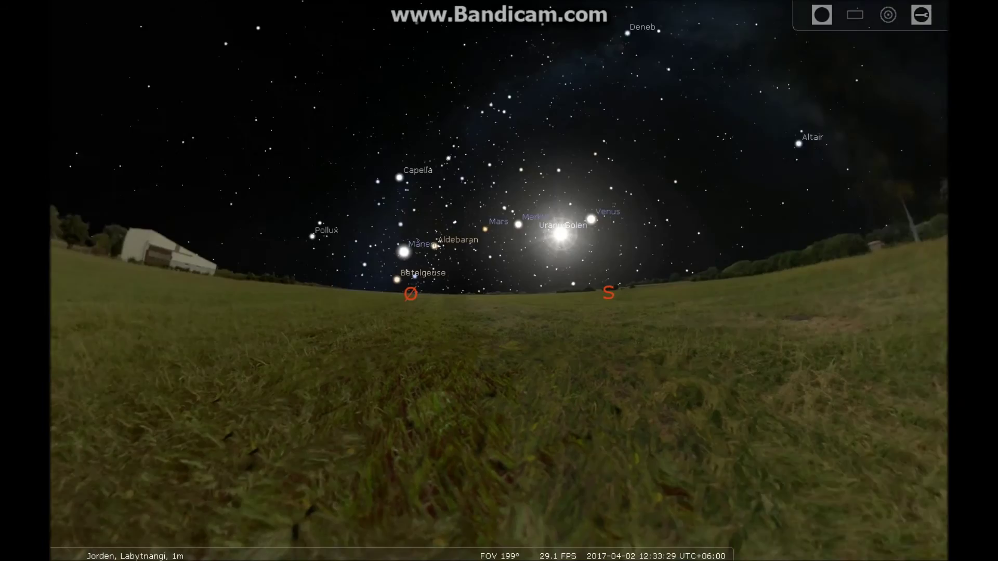
{"action": "key", "text": "Left"}
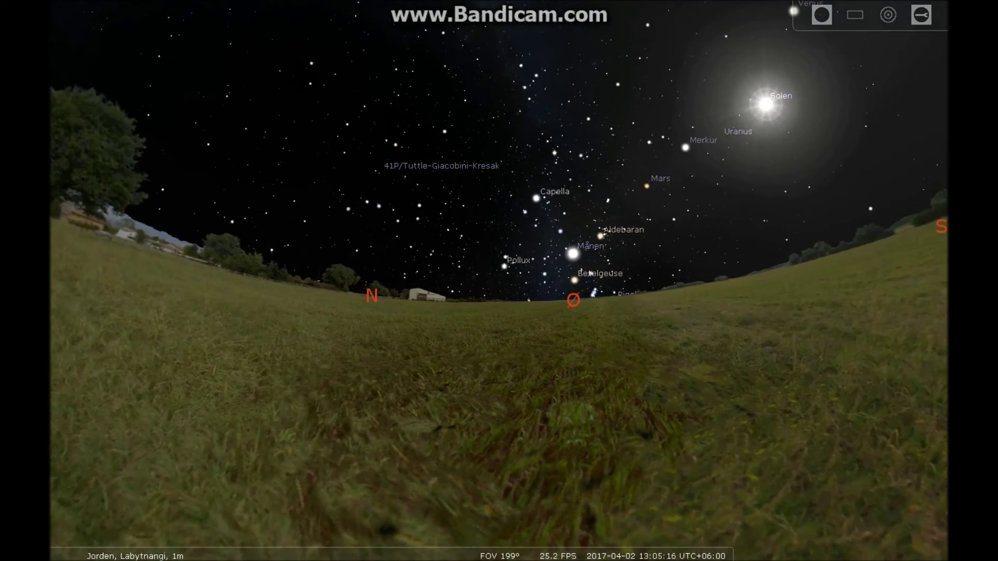
{"action": "key", "text": "Left"}
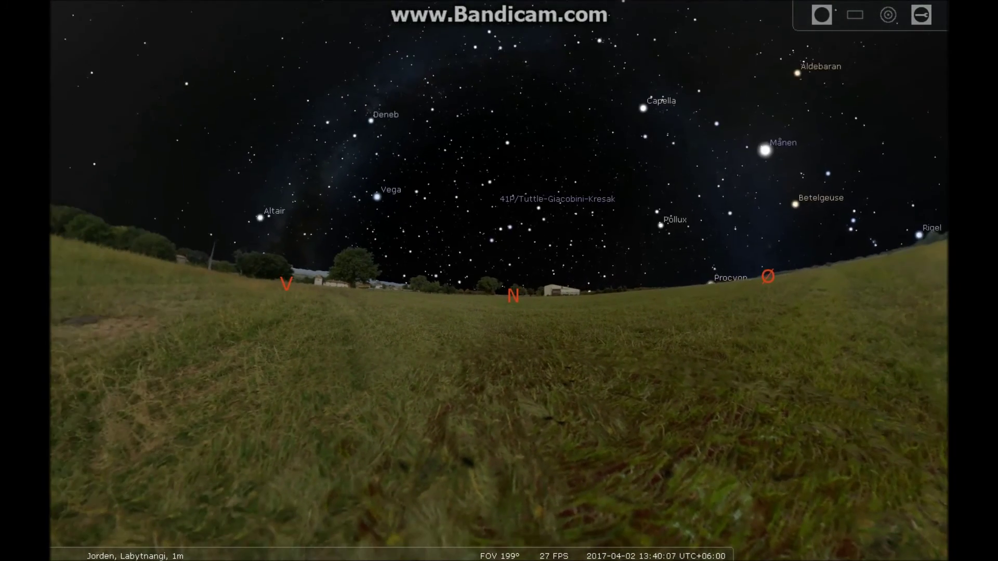
{"action": "key", "text": "Left"}
{"action": "key", "text": "Down"}
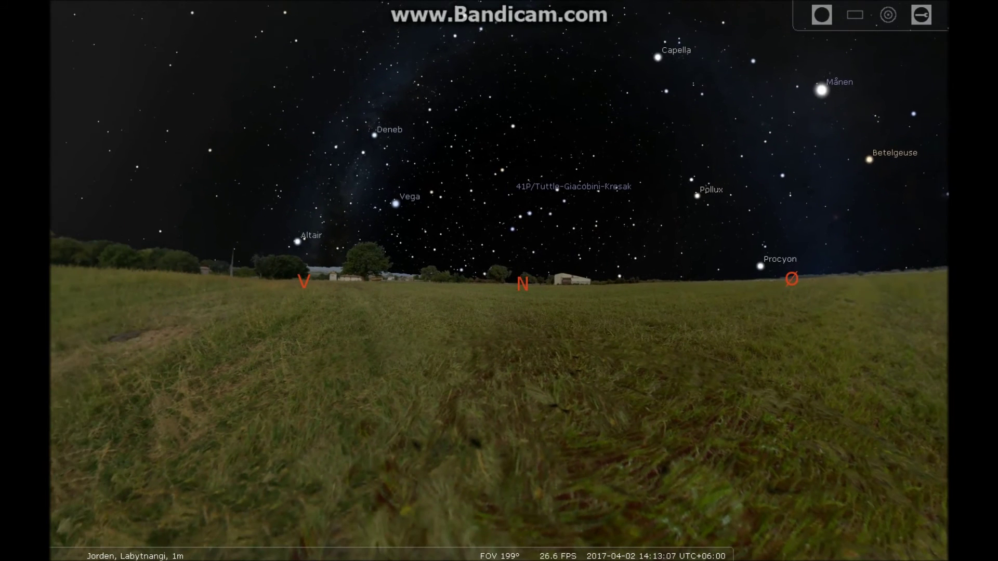
- Move the observing location to northern Greenland on the world map, at latitude +81°45'00" and longitude -39°35'59", and close the location window
{"action": "left_click", "coordinate": [69, 258]}
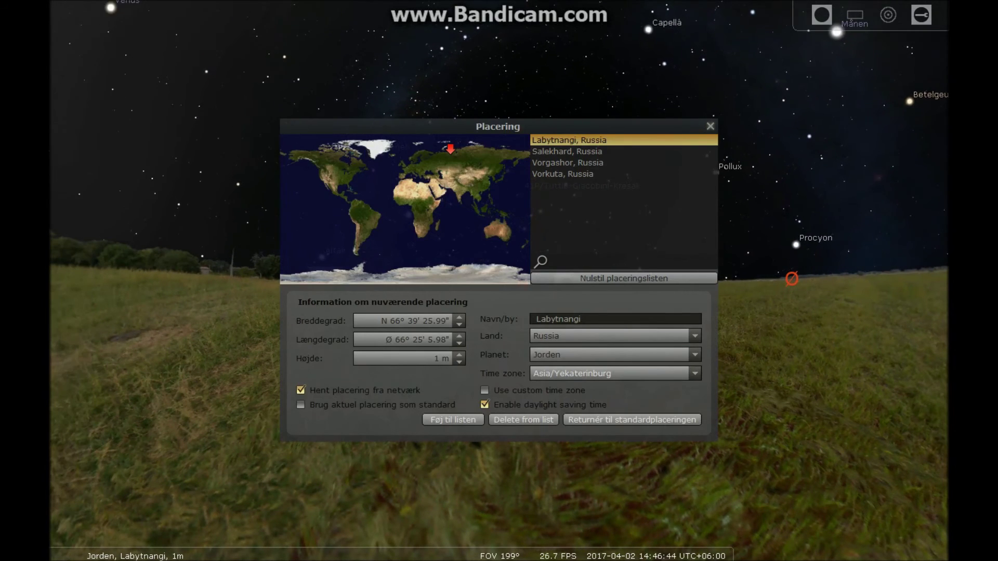
{"action": "left_click", "coordinate": [378, 141]}
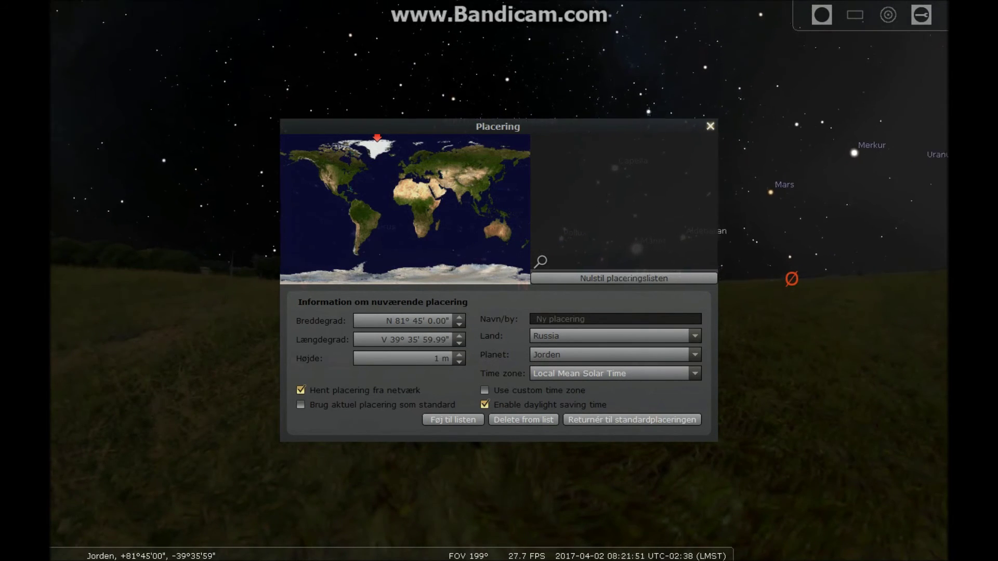
{"action": "key", "text": "F6"}
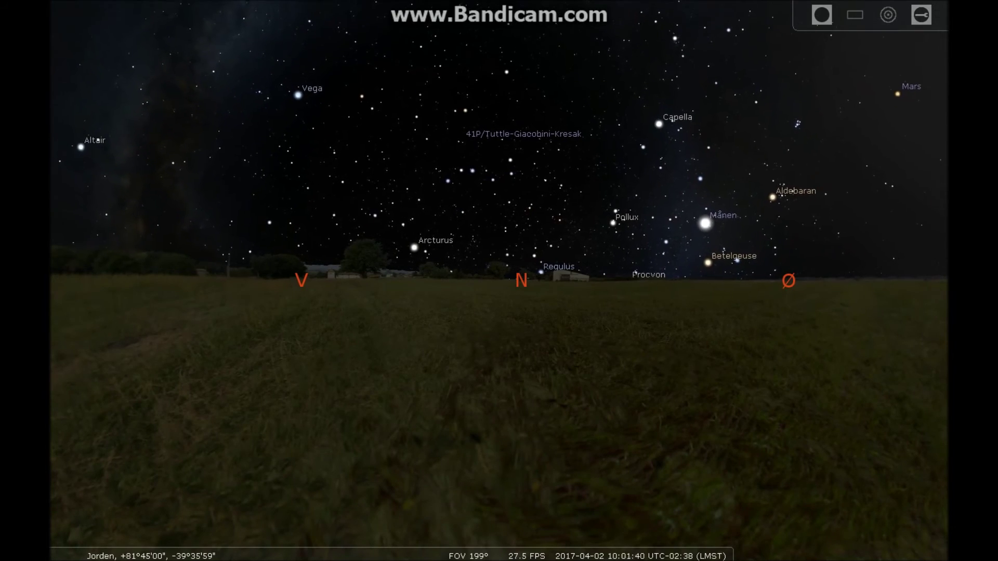
- Examine the daytime sky over northern Greenland from east through south and west to north, and back to the Sun near the western horizon
{"action": "key", "text": "Right"}
{"action": "key", "text": "Up"}
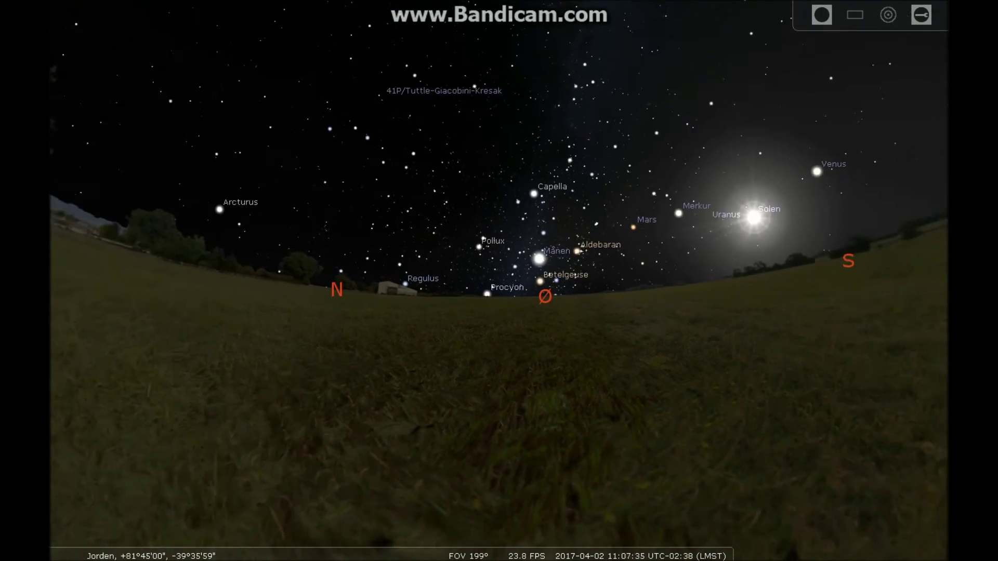
{"action": "key", "text": "Right"}
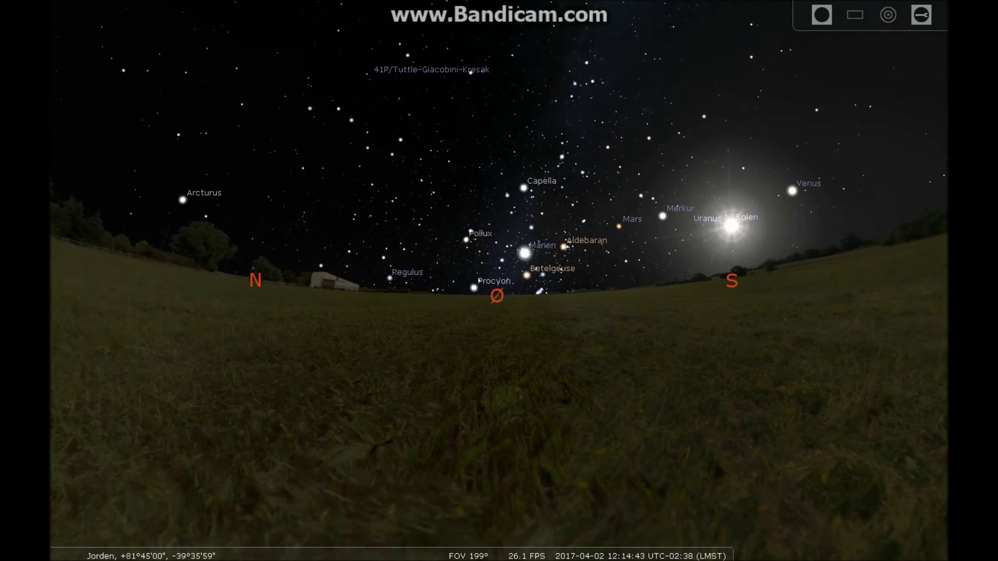
{"action": "key", "text": "Right"}
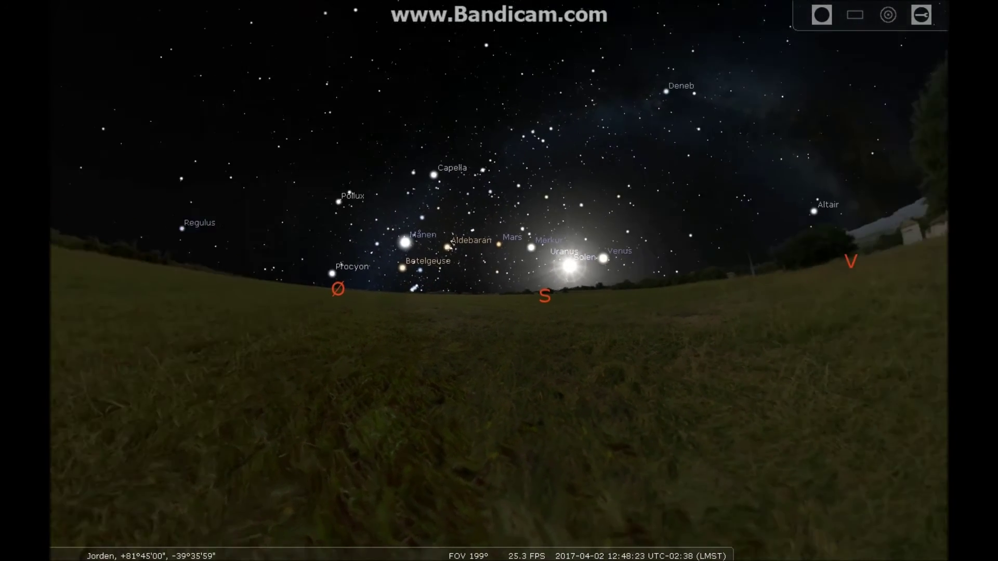
{"action": "key", "text": "Right"}
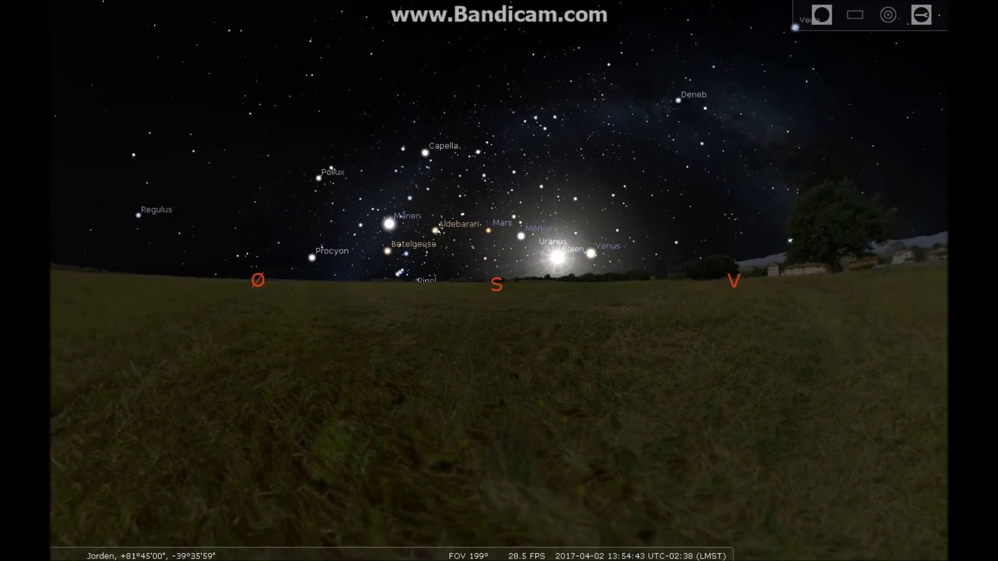
{"action": "key", "text": "Right"}
{"action": "key", "text": "Right"}
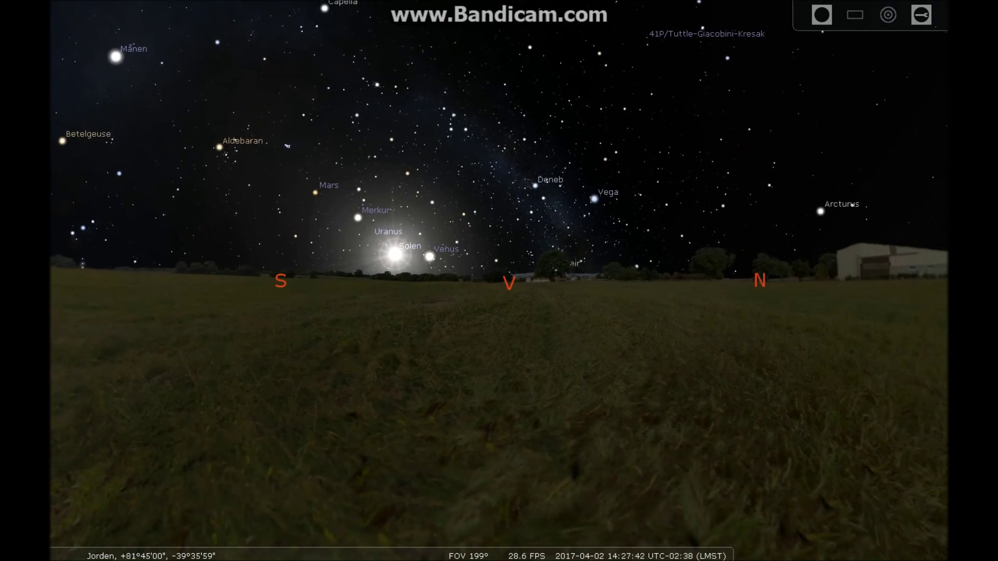
{"action": "key", "text": "Right"}
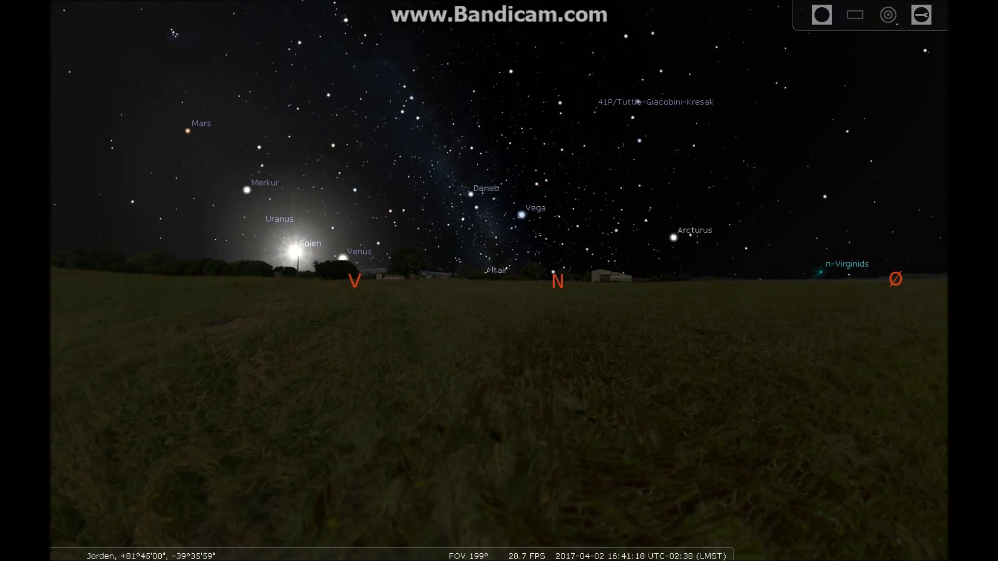
{"action": "key", "text": "Left"}
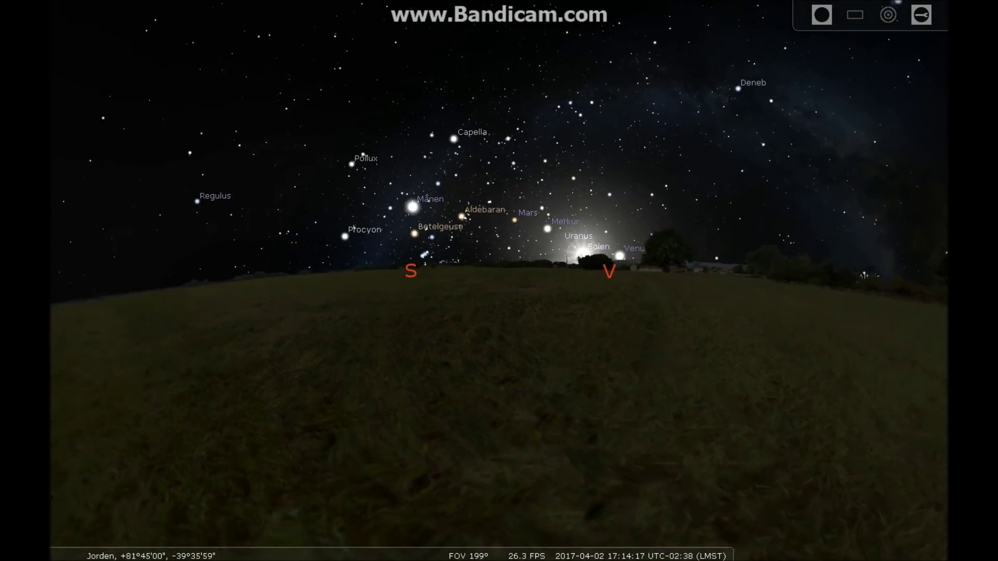
{"action": "key", "text": "Left"}
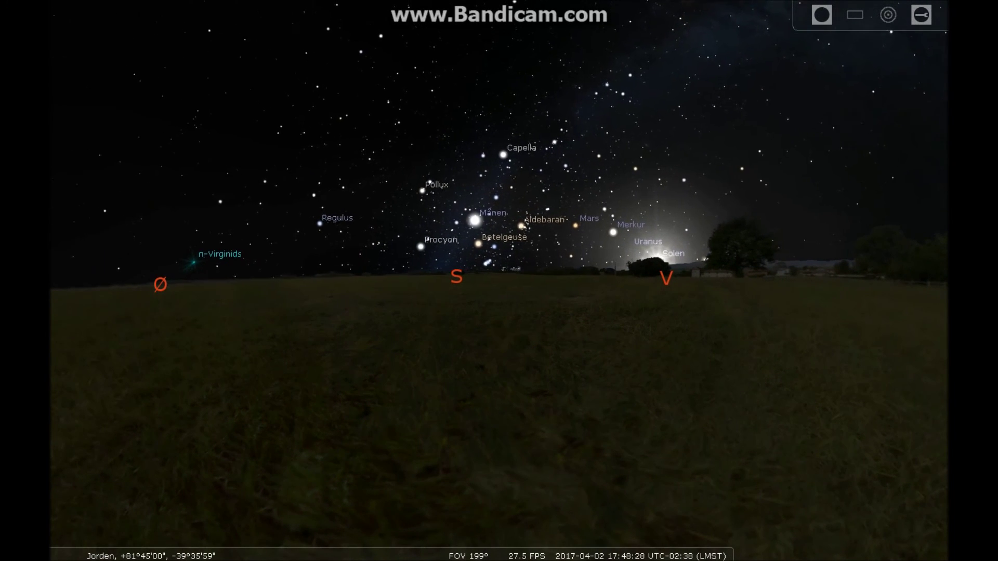
{"action": "mouse_move", "coordinate": [70, 389]}
{"action": "left_click", "coordinate": [69, 258]}
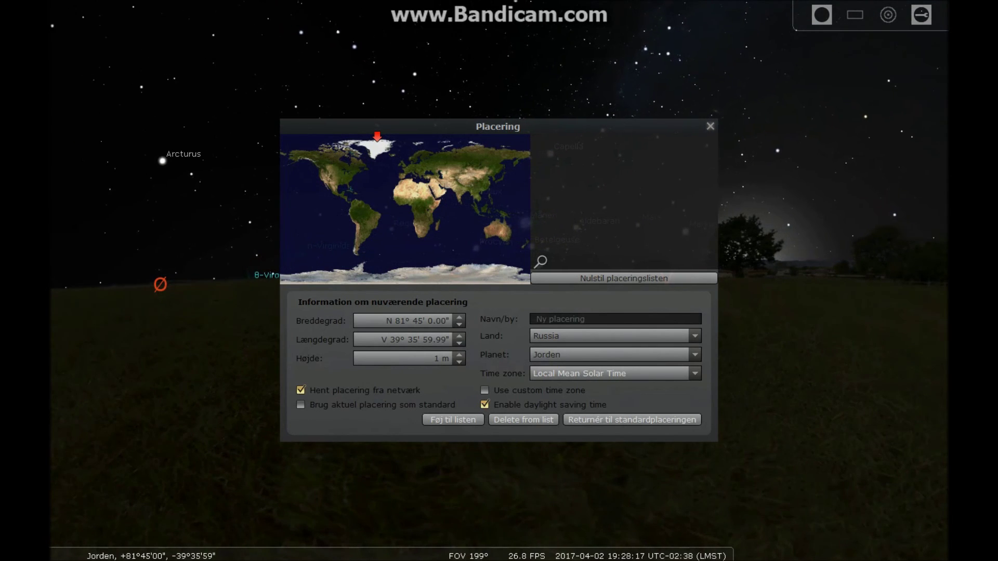
{"action": "left_click", "coordinate": [709, 125]}
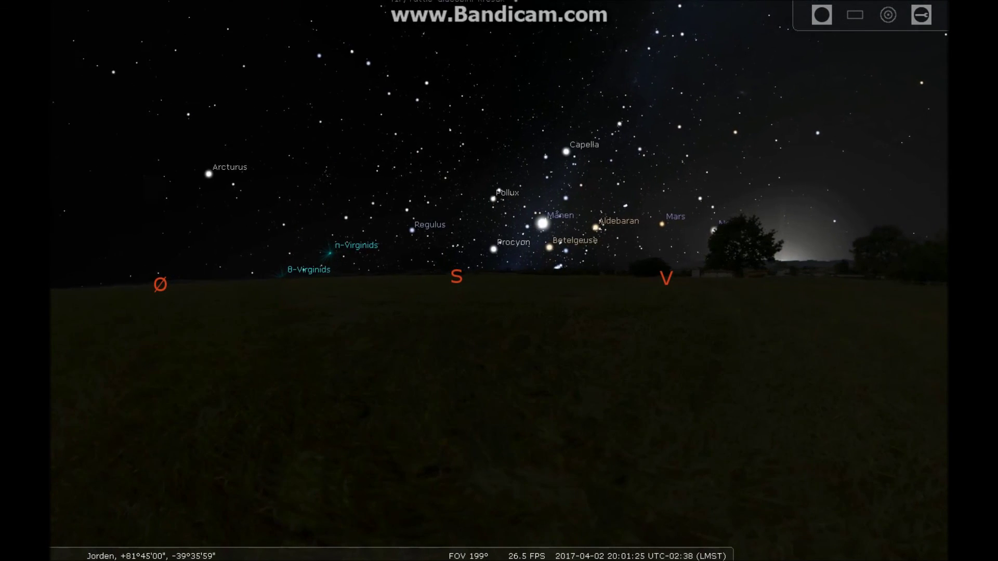